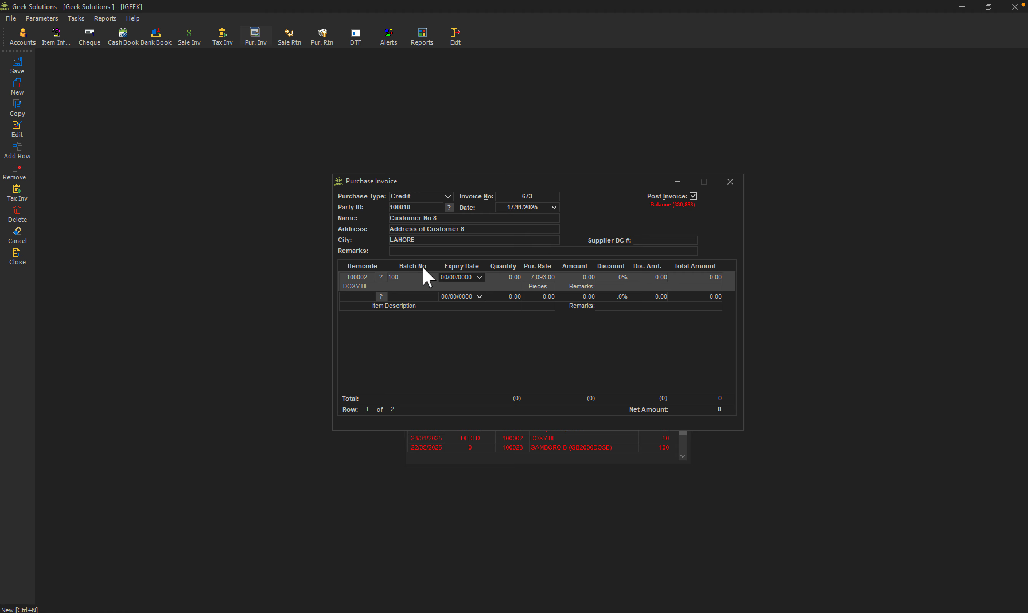
# Step: Set the quantity of the DOXYTIL line to 200 in the purchase invoice
pyautogui.click(418, 277)
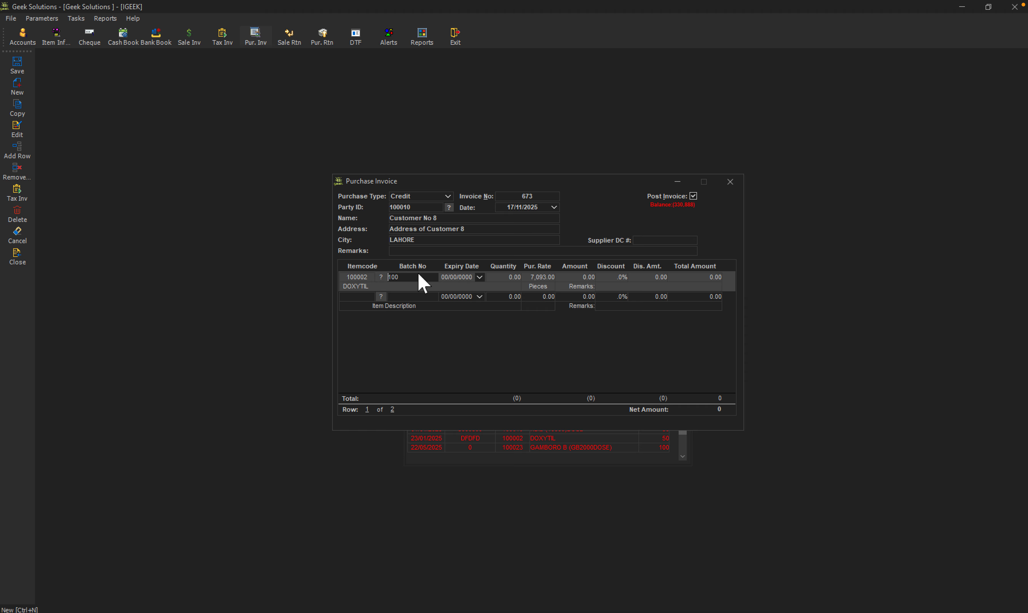
pyautogui.click(576, 230)
pyautogui.click(423, 277)
pyautogui.click(506, 278)
pyautogui.write('20')
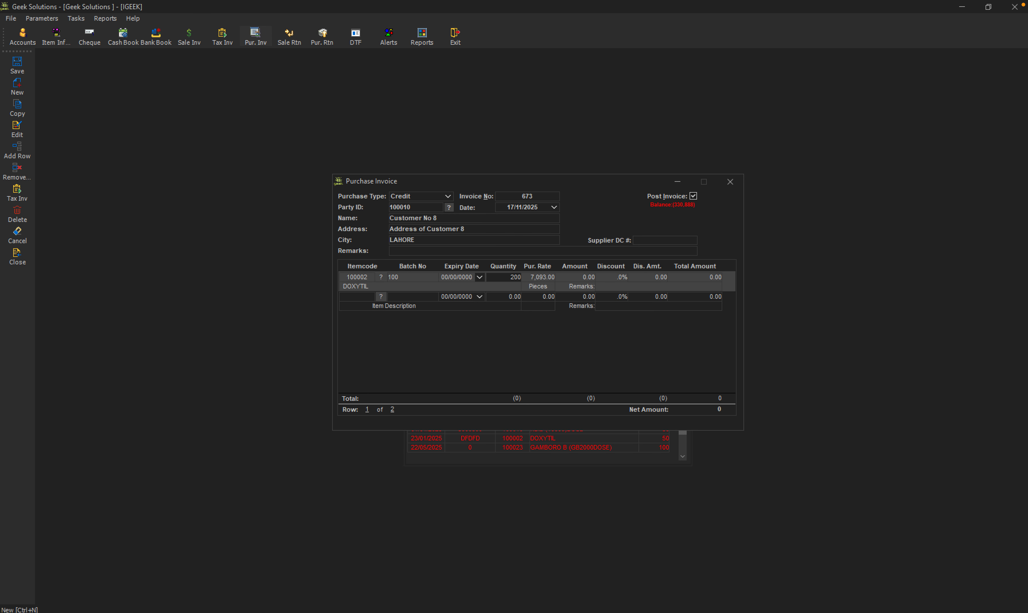
# Step: Set the DOXYTIL line's batch number to 10010 and try to save the purchase invoice
pyautogui.click(419, 276)
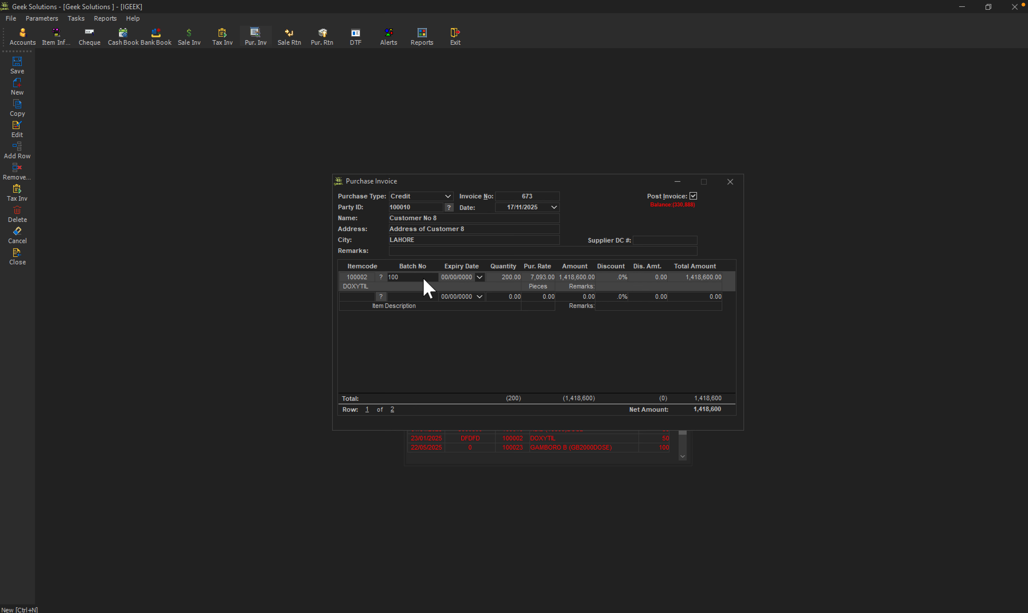
pyautogui.write('1001')
pyautogui.hotkey('ctrl', 's')
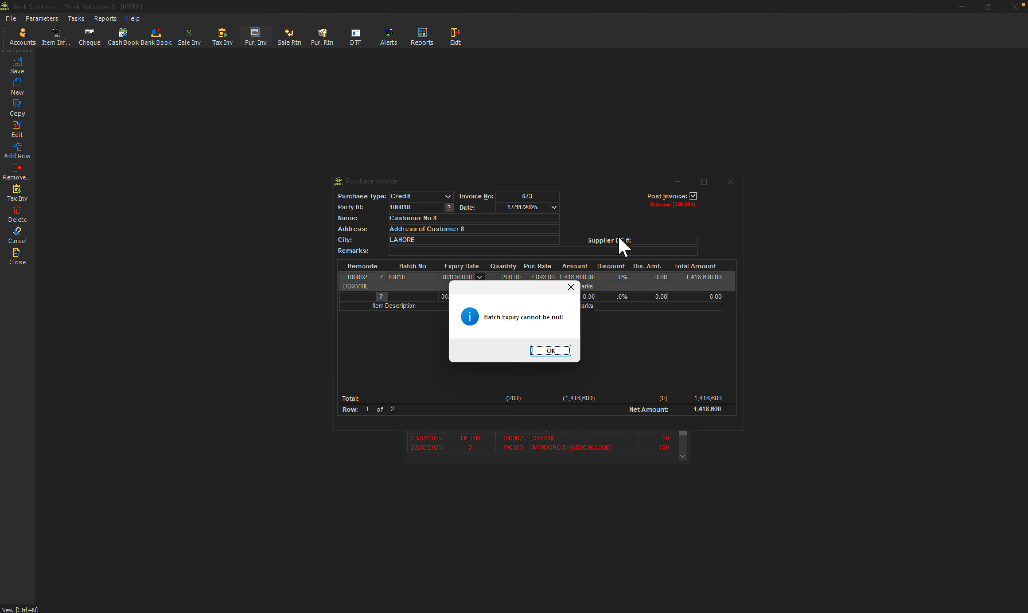
# Step: Set the expiry date of the DOXYTIL batch to 04/01/2031
pyautogui.click(553, 353)
pyautogui.click(479, 278)
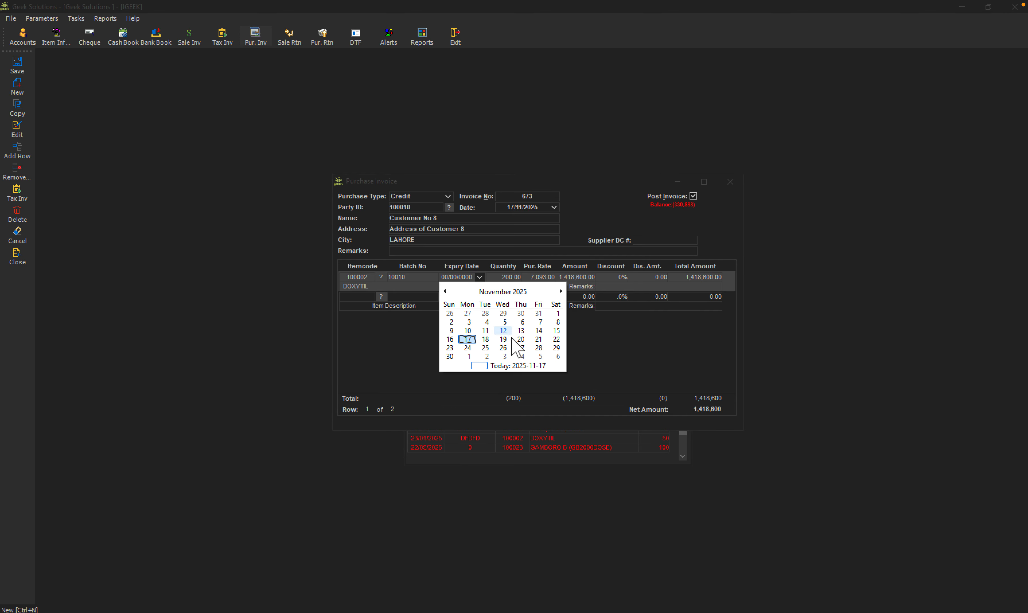
pyautogui.click(516, 293)
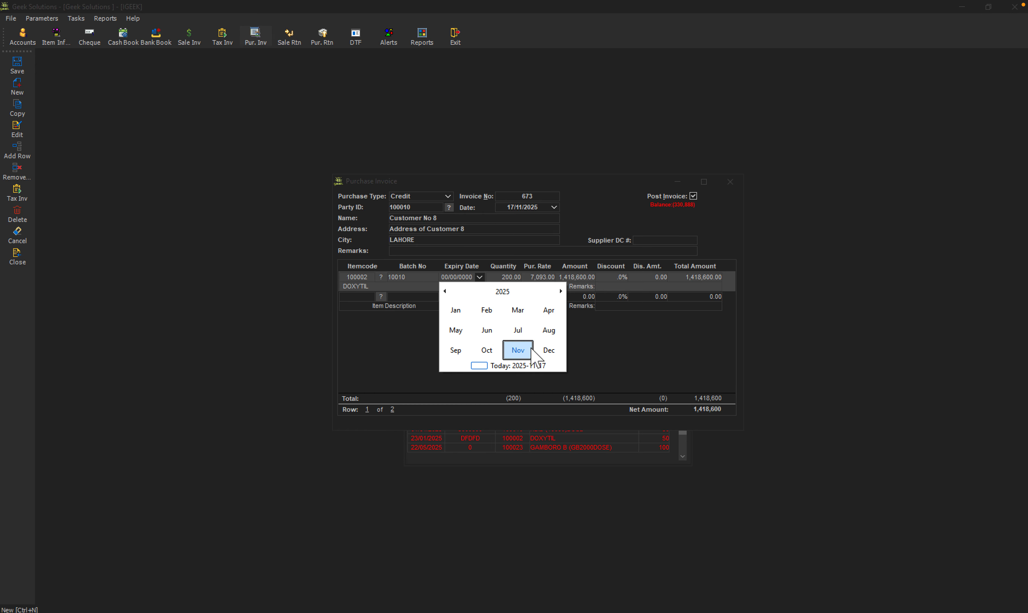
pyautogui.click(506, 292)
pyautogui.click(553, 353)
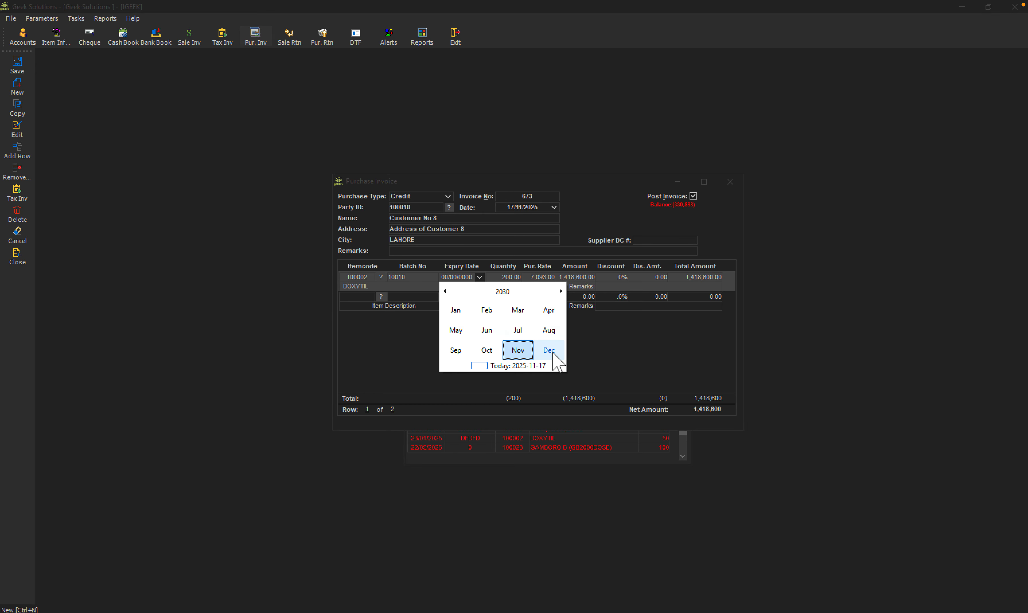
pyautogui.click(552, 353)
pyautogui.click(553, 353)
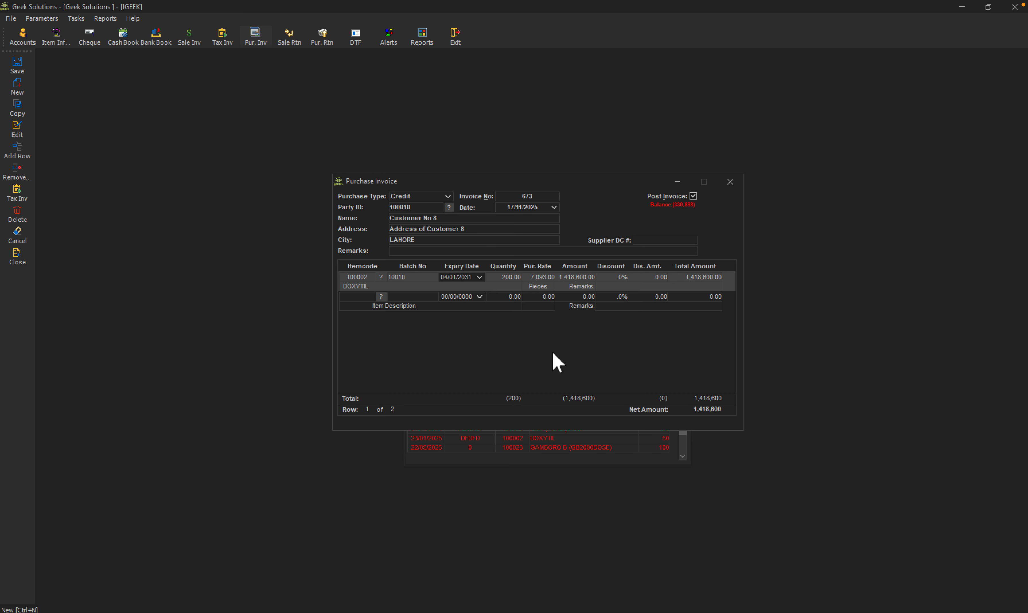
# Step: Save the purchase invoice, then close it and the Intimations window
pyautogui.hotkey('ctrl', 's')
pyautogui.click(733, 181)
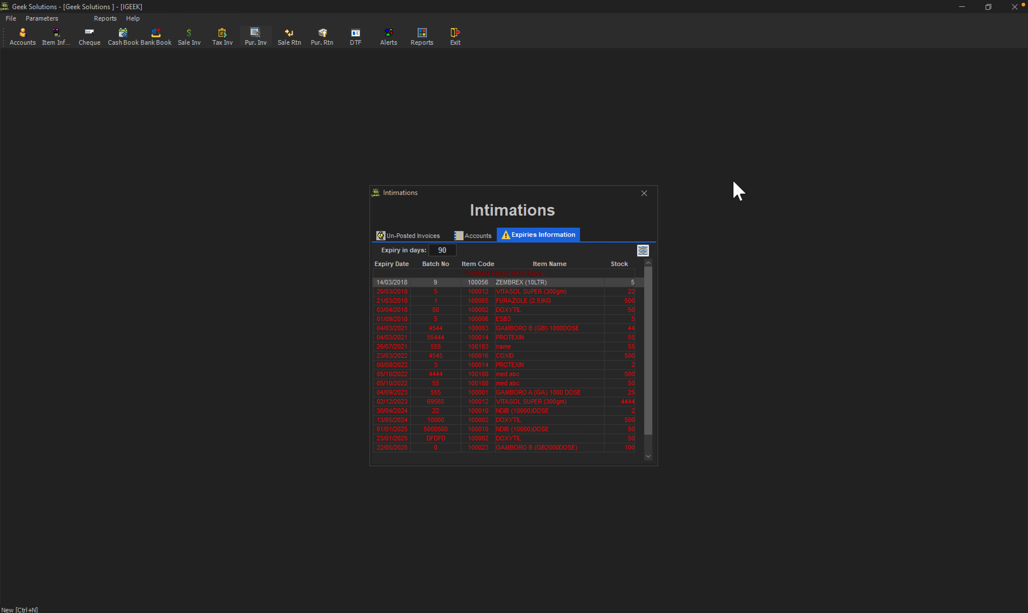
pyautogui.click(655, 195)
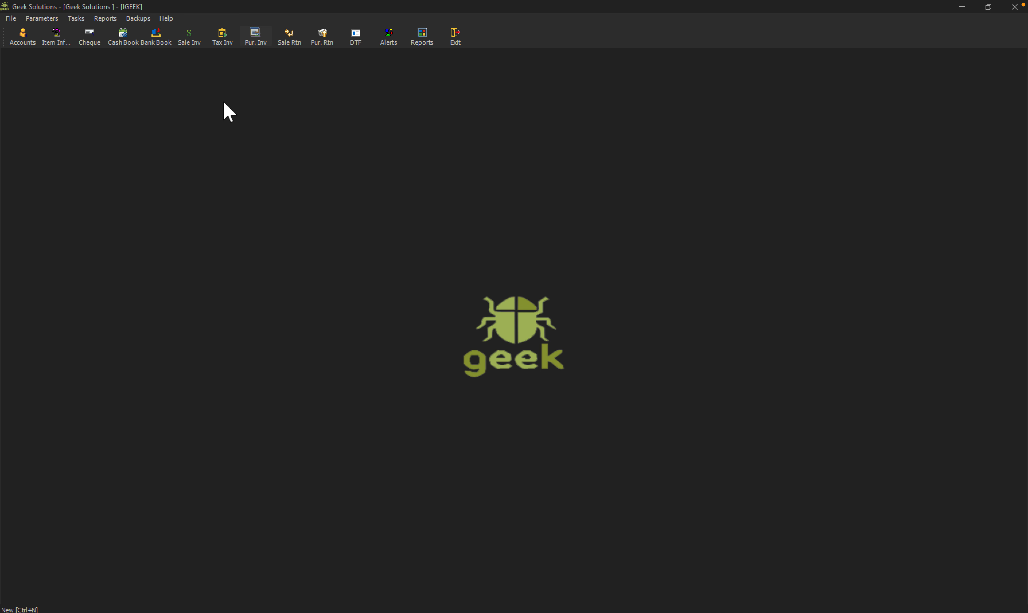
# Step: Start a new credit sale invoice for Customer No 1 with Employee No 1 as the sale person
pyautogui.click(188, 48)
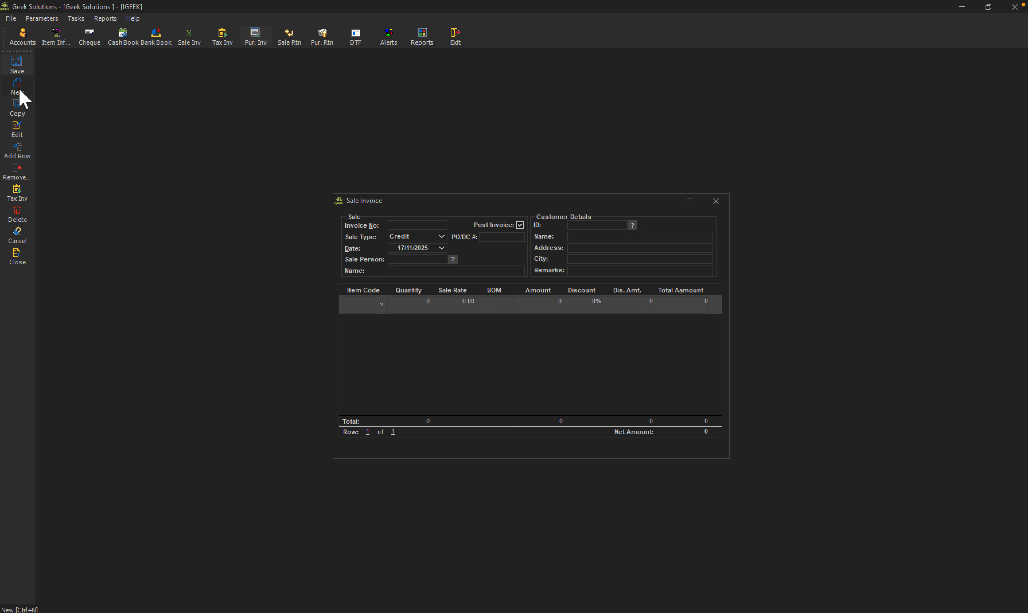
pyautogui.click(632, 225)
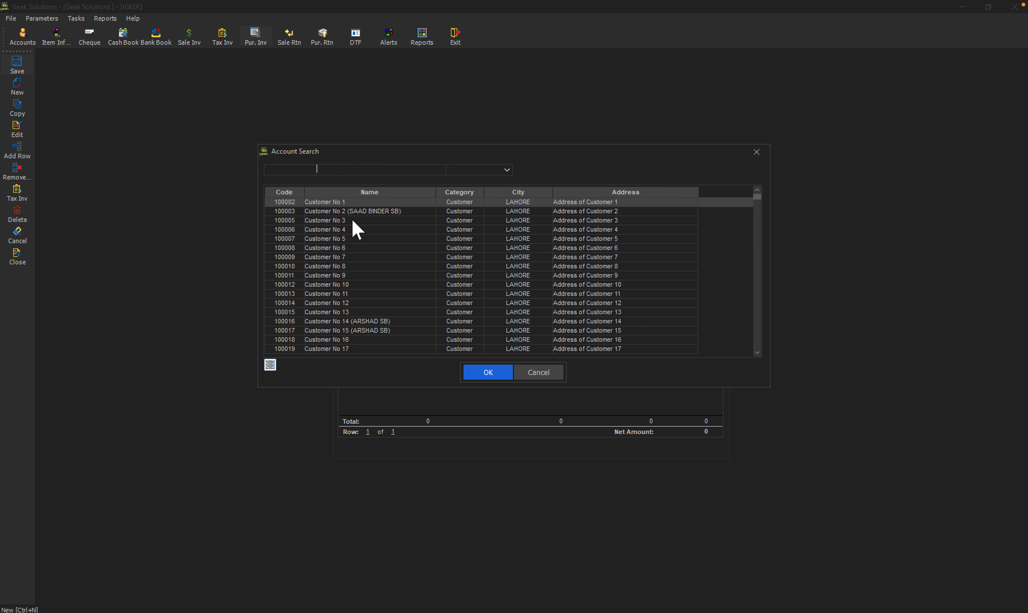
pyautogui.doubleClick(396, 202)
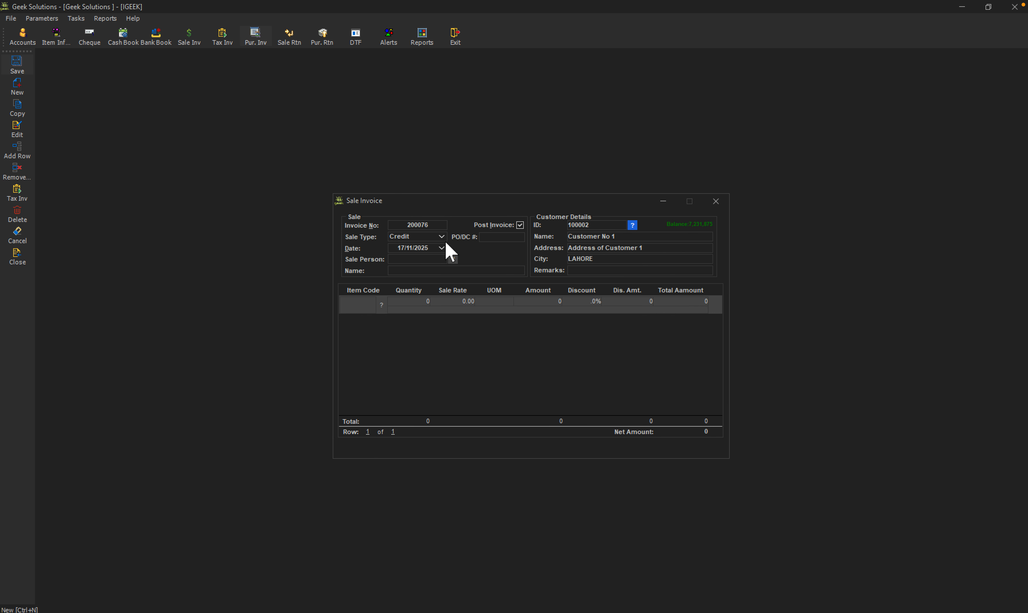
pyautogui.click(453, 259)
pyautogui.press('Return')
# Step: Add the DOXYTIL item from batch 10010, expiring 04/01/2031, to the sale invoice
pyautogui.click(382, 306)
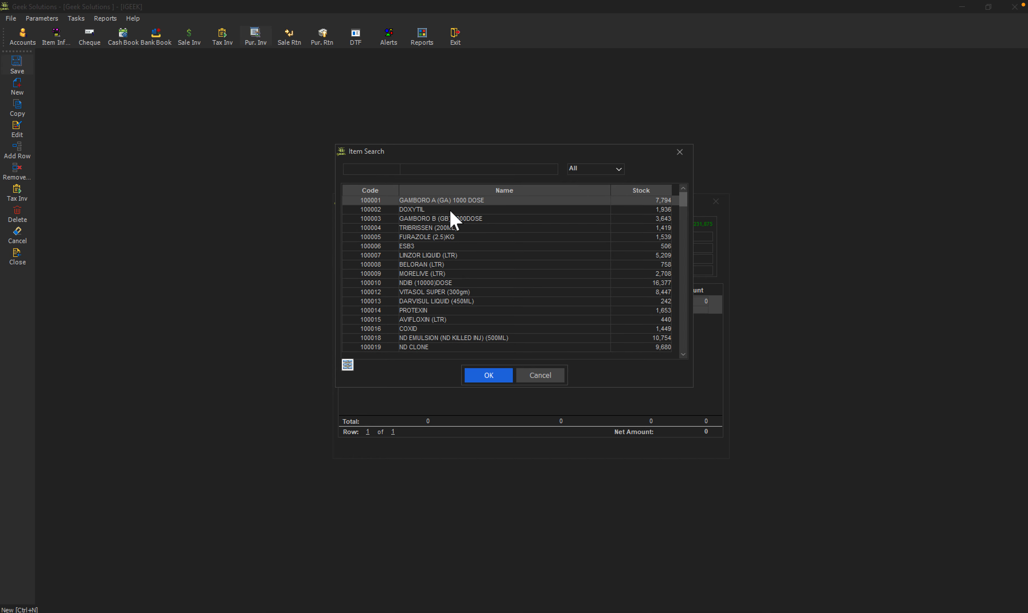
pyautogui.doubleClick(473, 208)
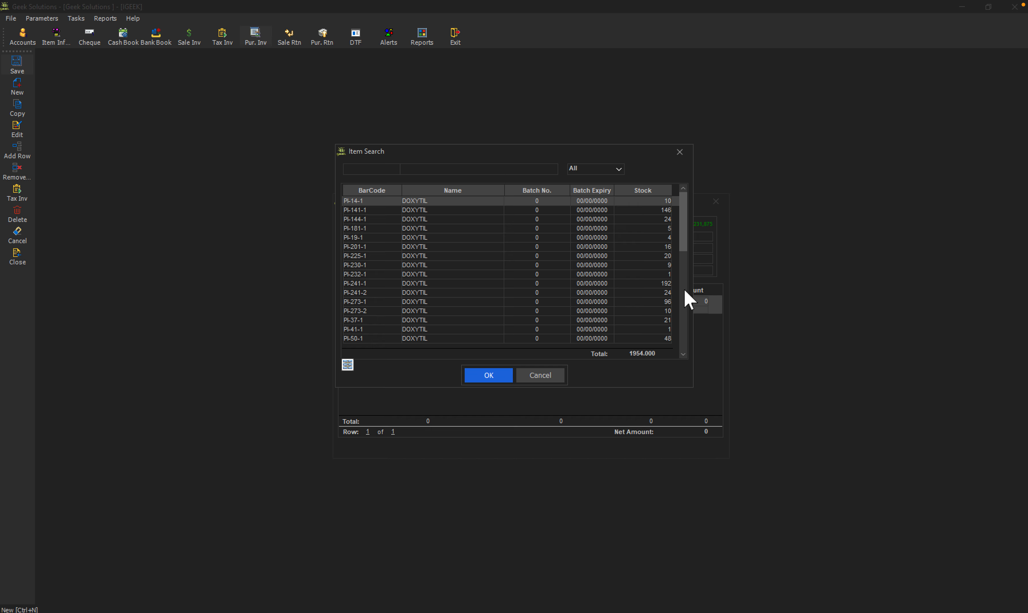
pyautogui.scroll(-5, 685, 291)
pyautogui.click(682, 225)
pyautogui.click(681, 274)
pyautogui.scroll(-3, 683, 293)
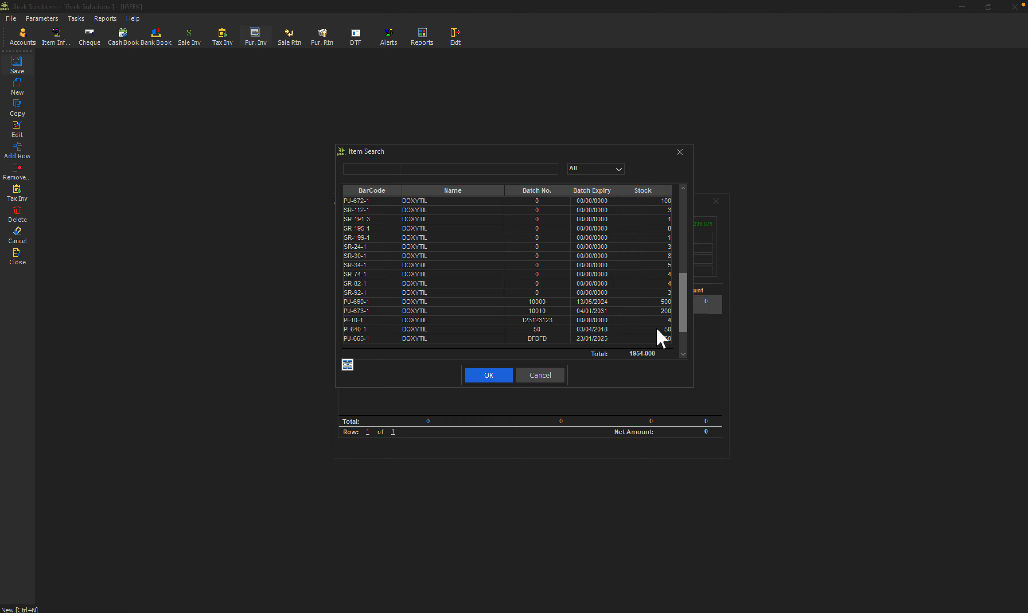
pyautogui.click(662, 311)
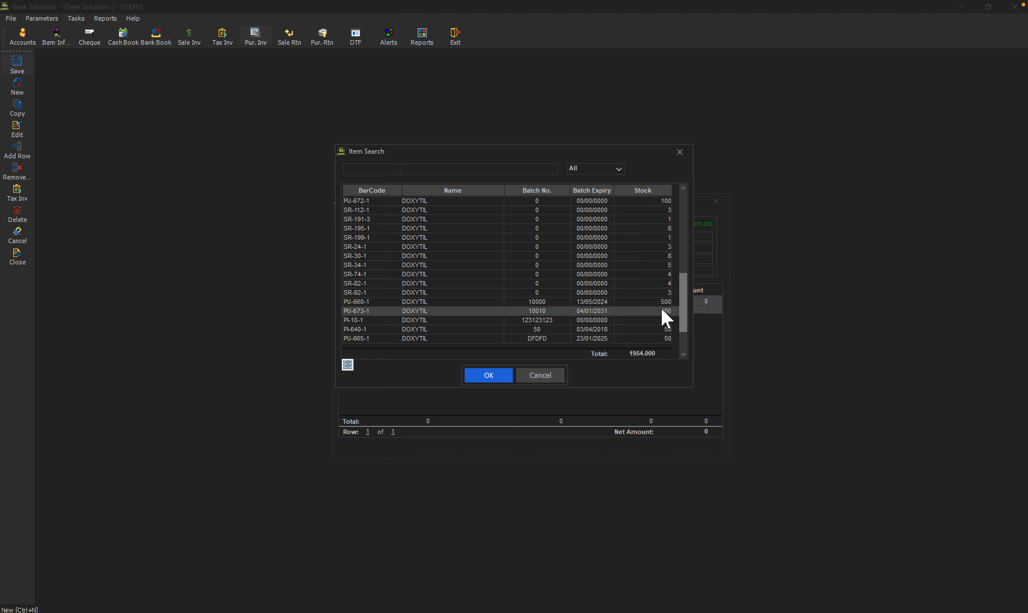
pyautogui.click(481, 376)
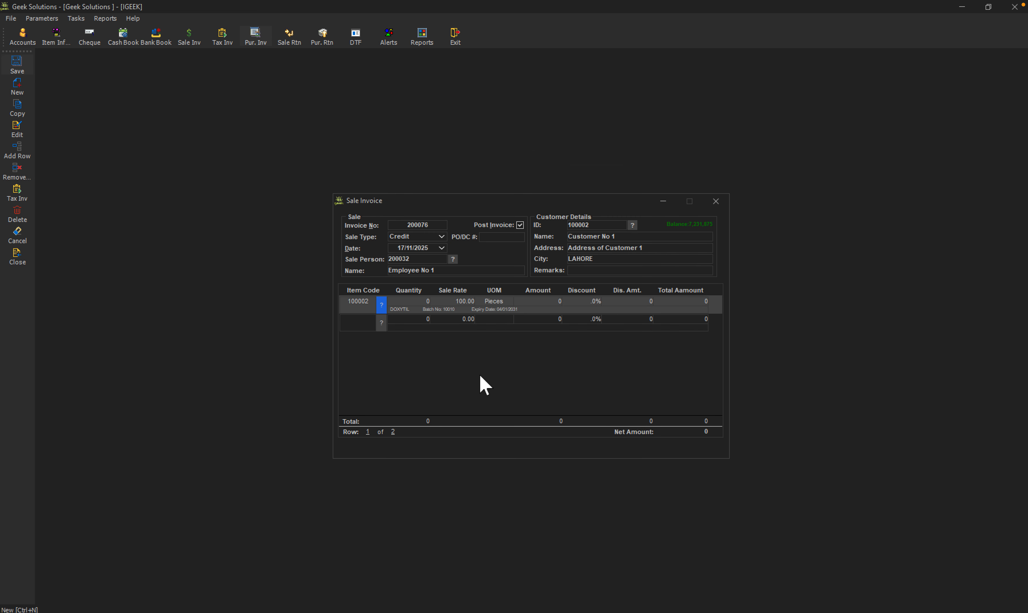
# Step: Try to set the DOXYTIL sale quantity to 500
pyautogui.click(413, 308)
pyautogui.write('500')
pyautogui.press('Tab')
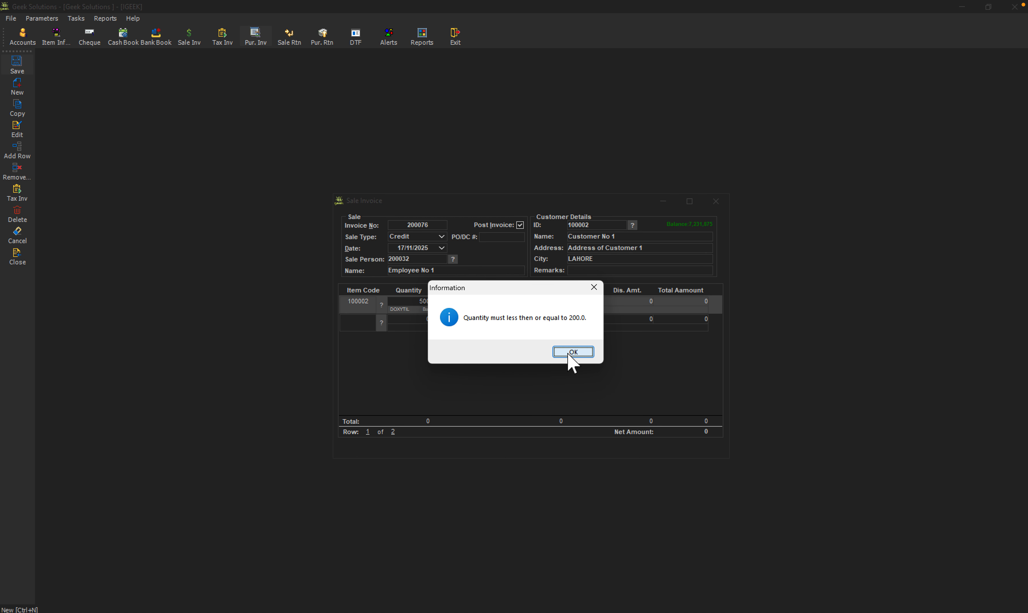
pyautogui.click(568, 354)
pyautogui.click(426, 303)
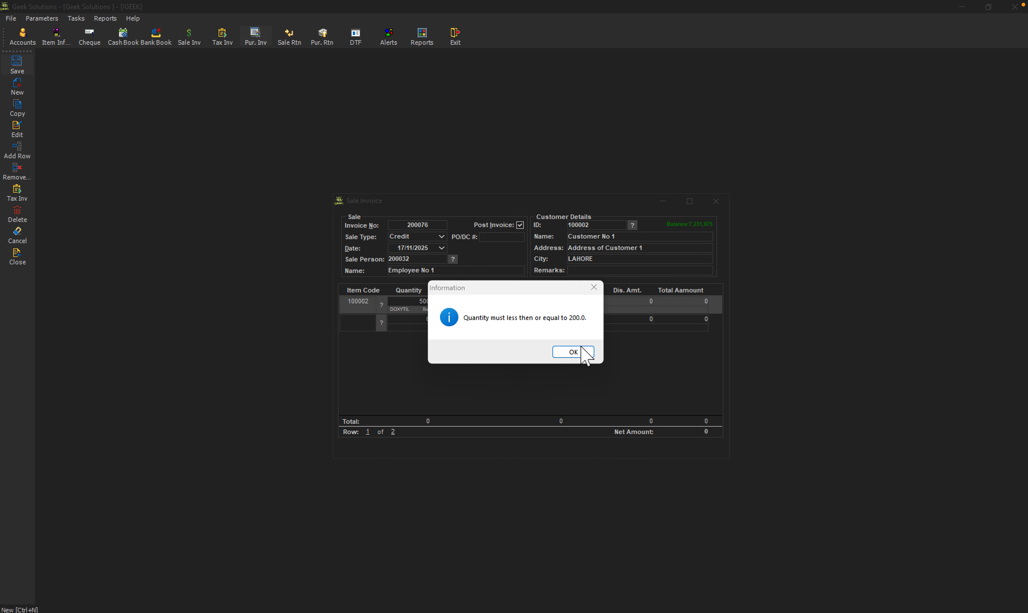
pyautogui.click(584, 352)
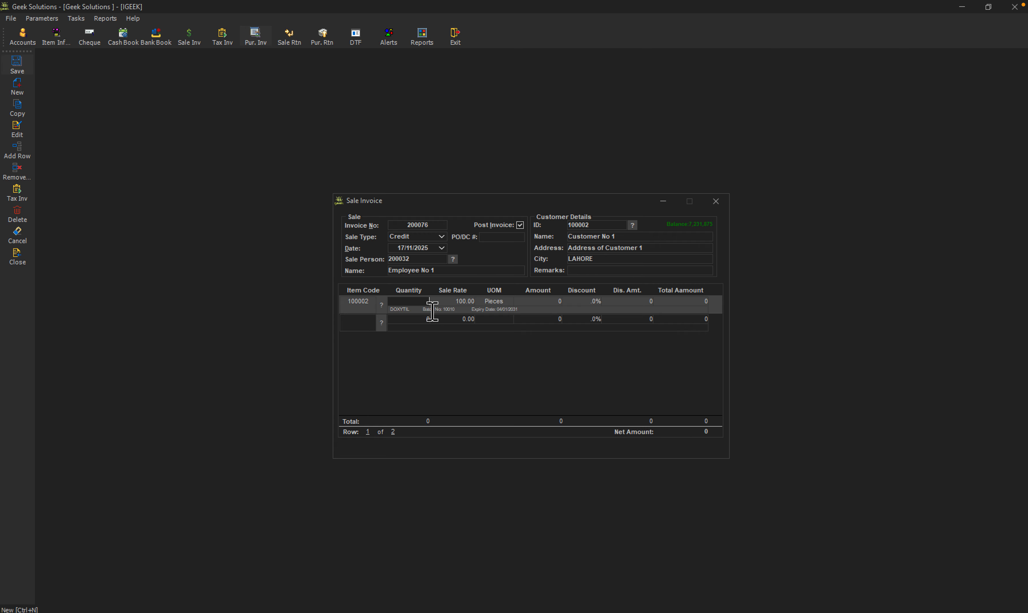
# Step: Set the DOXYTIL sale quantity to 50, then save and close the sale invoice
pyautogui.write('50')
pyautogui.press('Return')
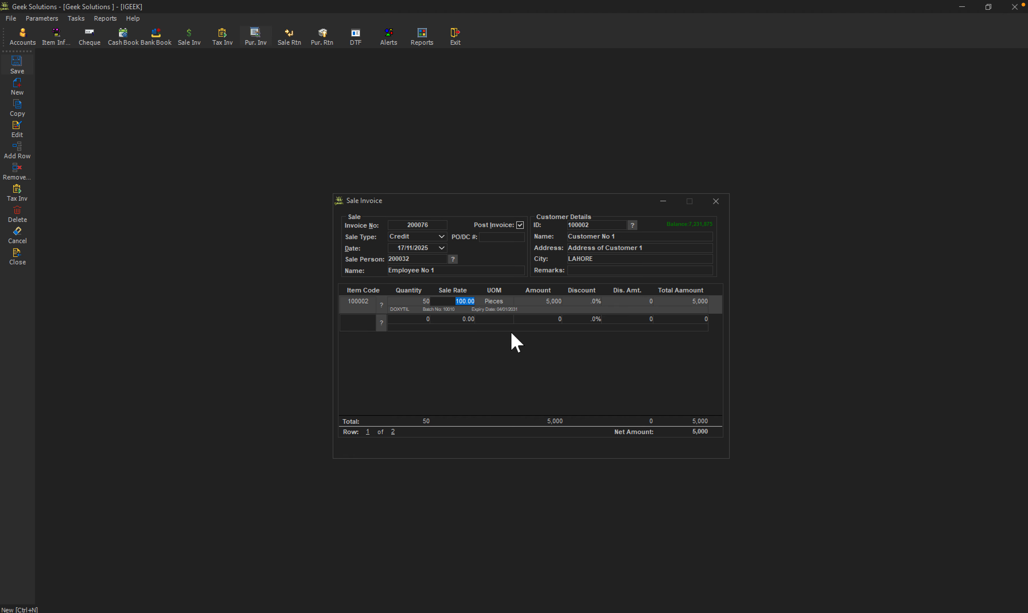
pyautogui.hotkey('ctrl', 's')
pyautogui.press('Return')
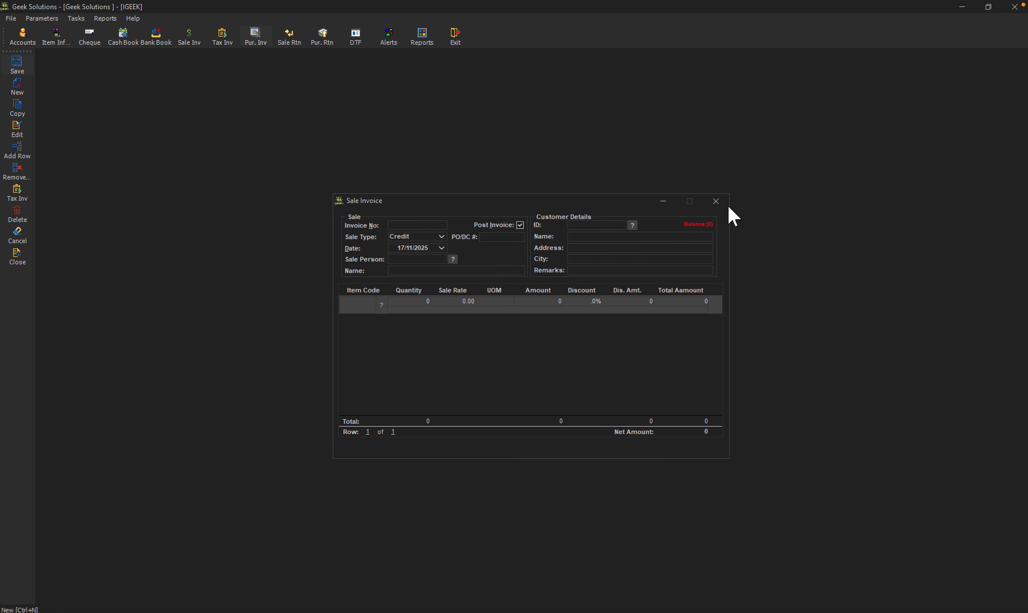
pyautogui.click(720, 205)
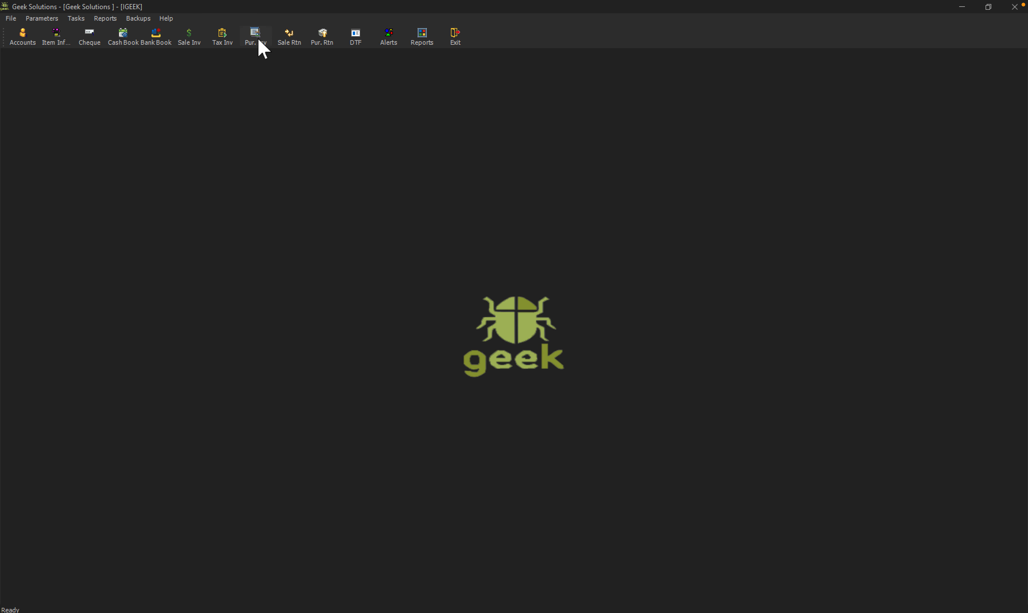
# Step: Open the post/unpost list for purchase invoices
pyautogui.click(259, 46)
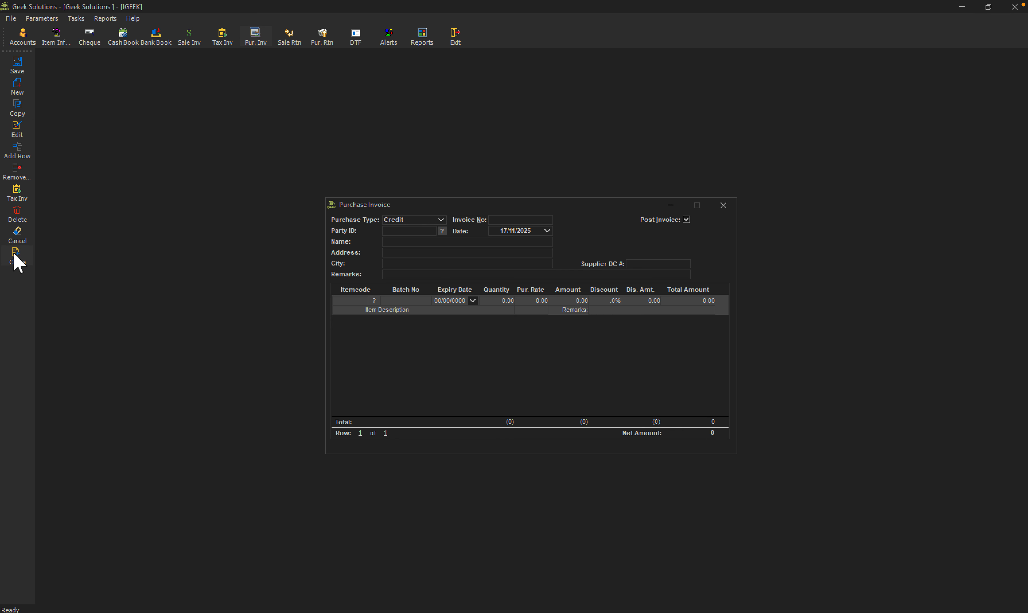
pyautogui.click(16, 256)
pyautogui.click(76, 18)
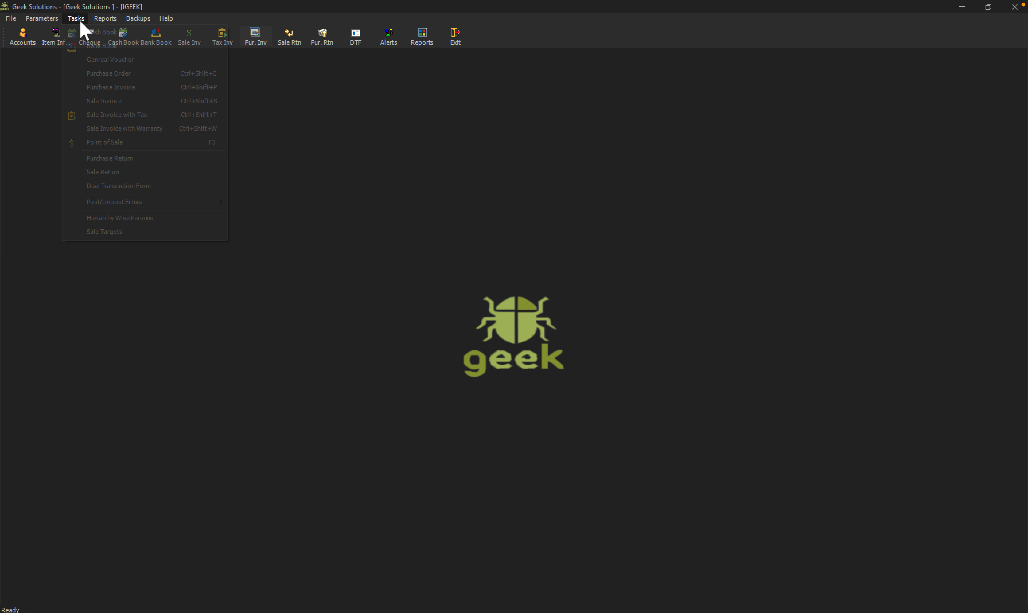
pyautogui.moveTo(159, 201)
pyautogui.click(262, 206)
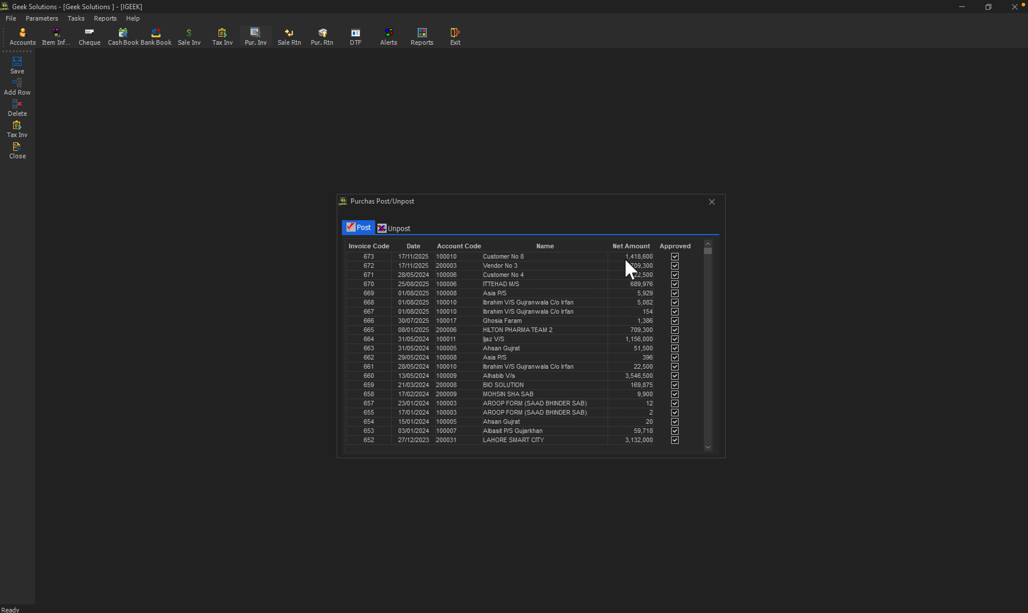
# Step: Unpost Customer No 8's purchase invoice dated 17/11/2025 by removing its approval, and save the change
pyautogui.click(547, 256)
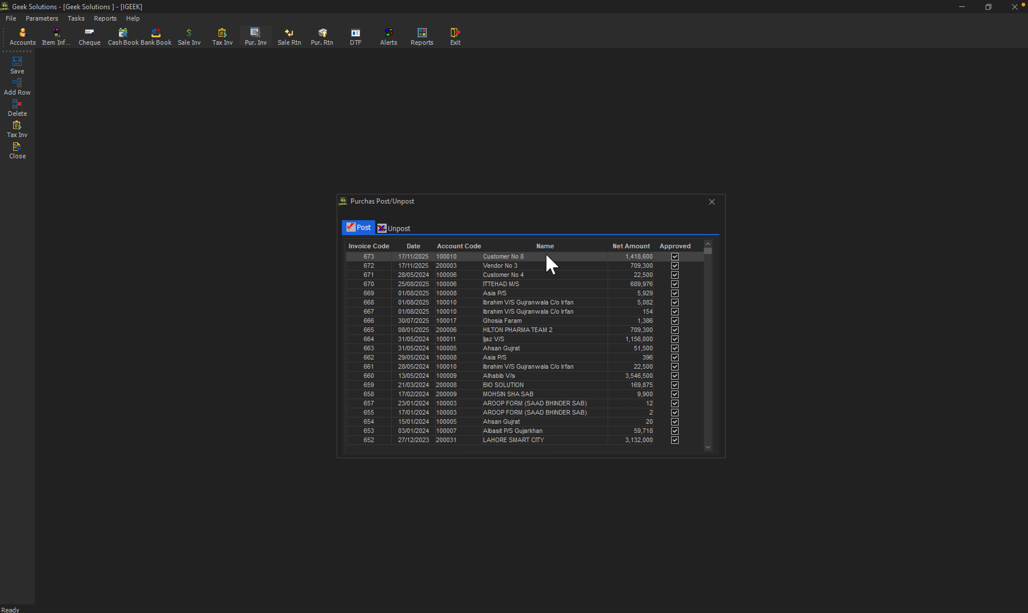
pyautogui.click(673, 257)
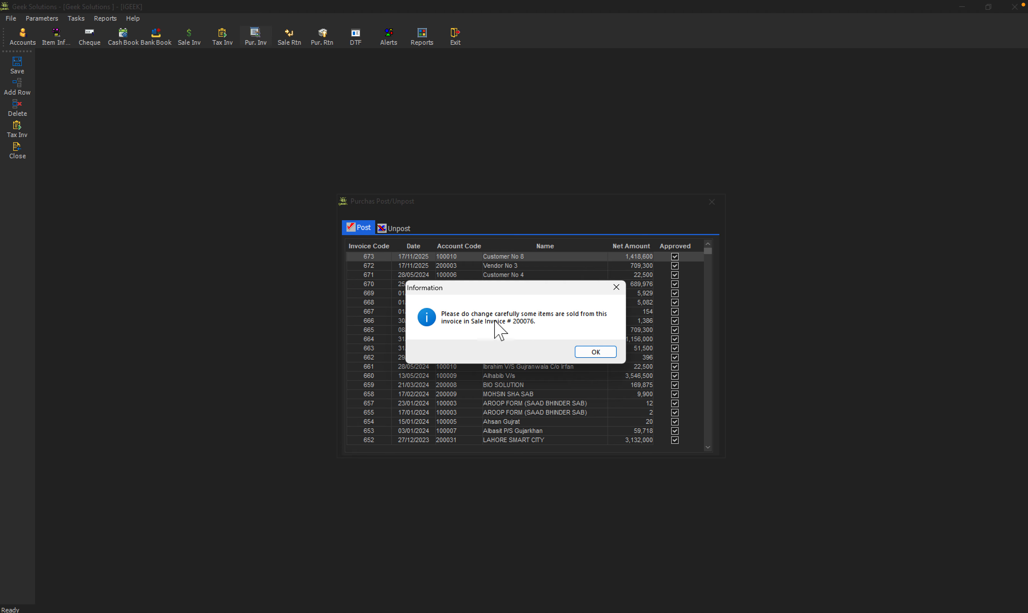
pyautogui.click(596, 353)
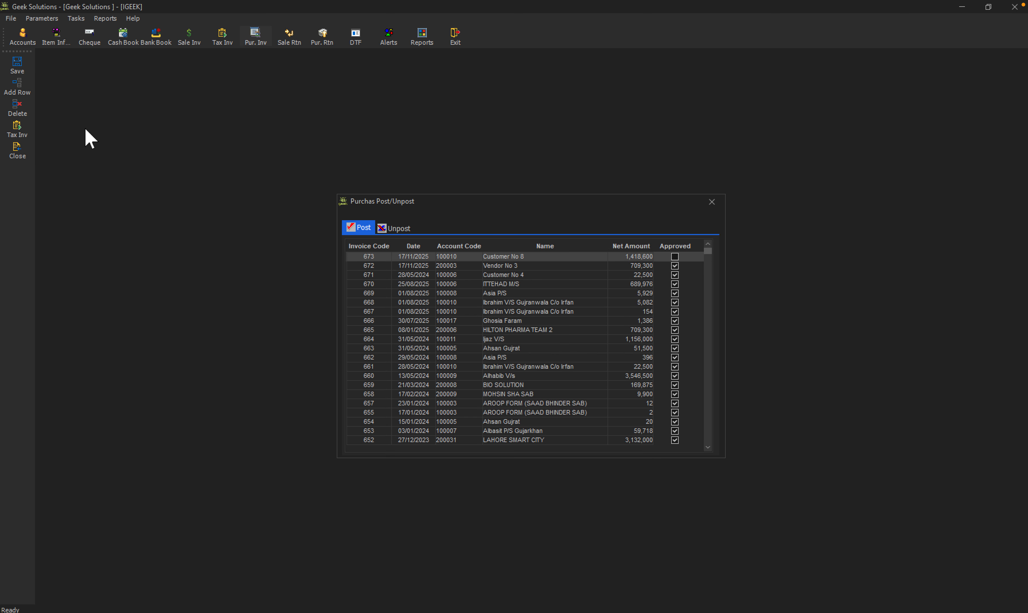
pyautogui.click(17, 67)
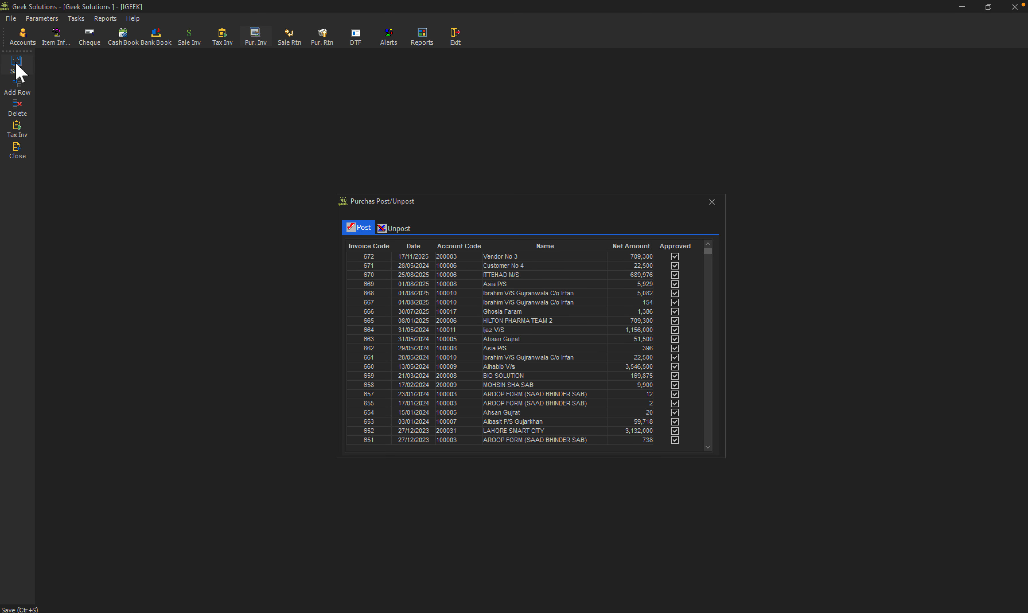
# Step: Check the list of unposted purchase invoices and close the post/unpost window
pyautogui.click(394, 228)
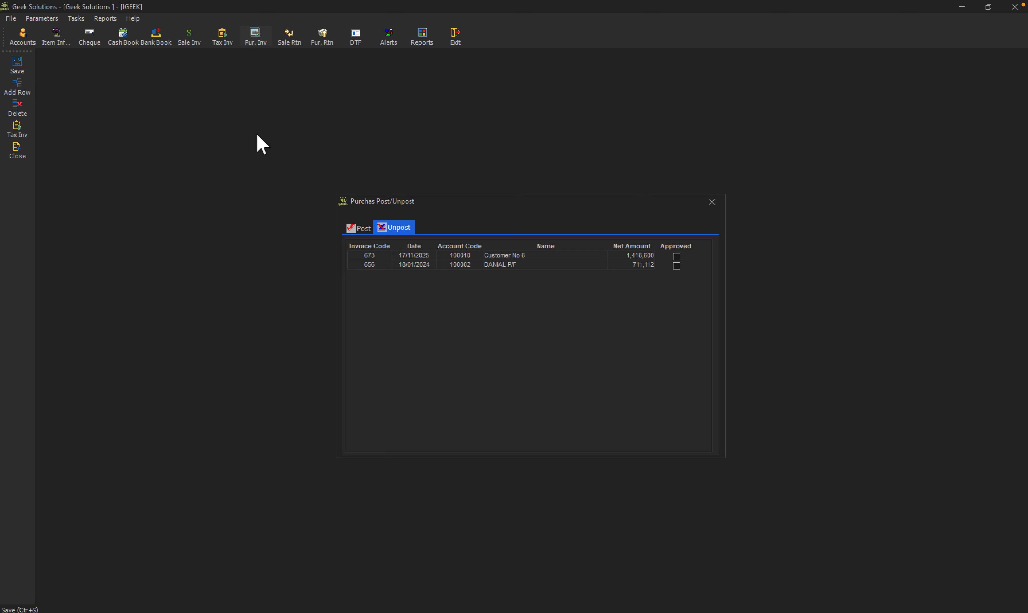
pyautogui.press('ctrl')
pyautogui.click(17, 155)
# Step: Open Customer No 8's unposted purchase invoice for editing and set the DOXYTIL purchase rate to 200
pyautogui.click(262, 44)
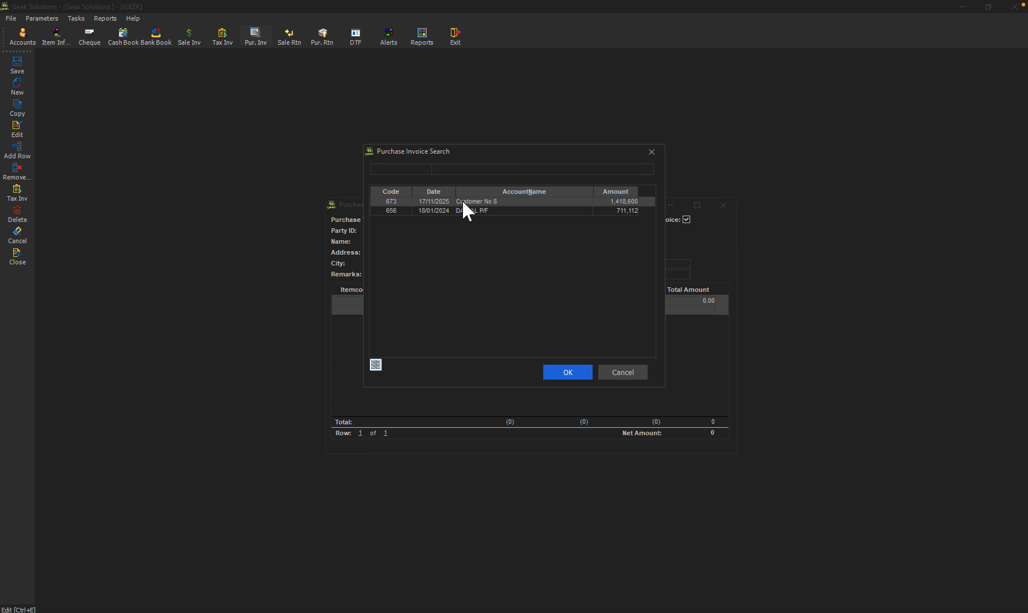
pyautogui.doubleClick(471, 202)
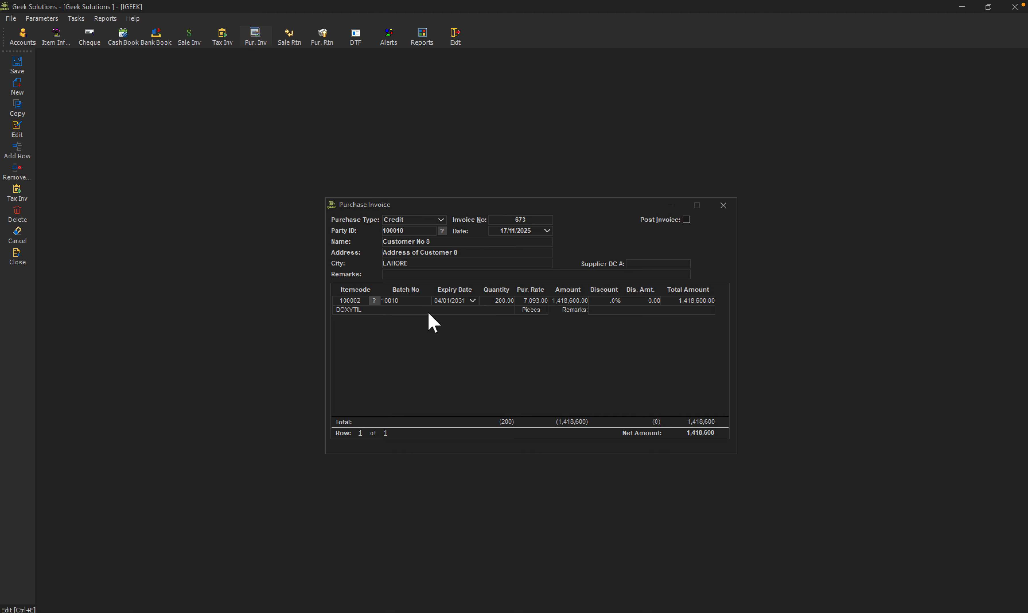
pyautogui.click(535, 301)
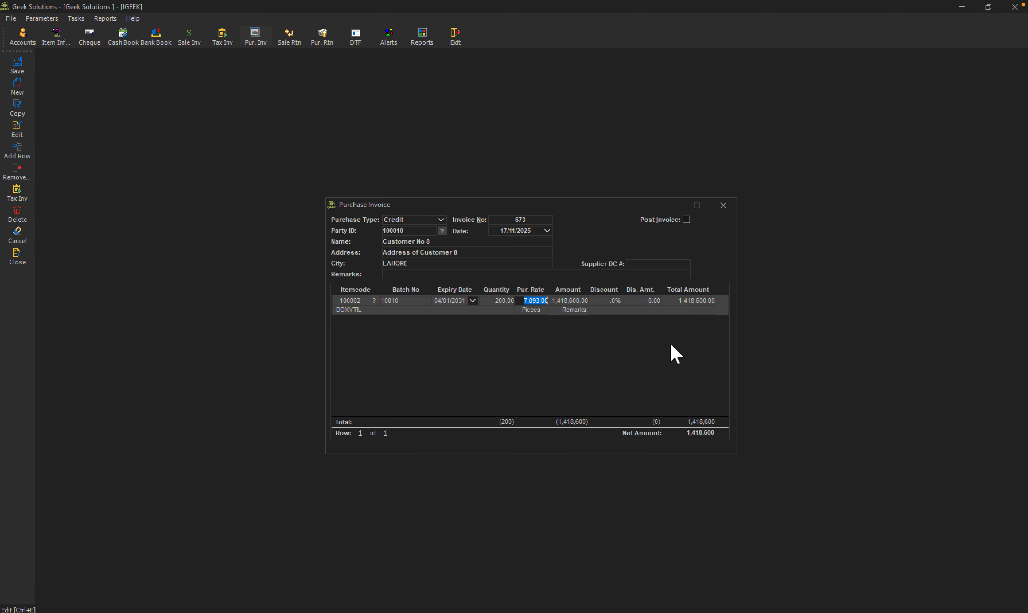
pyautogui.write('200')
pyautogui.press('Tab')
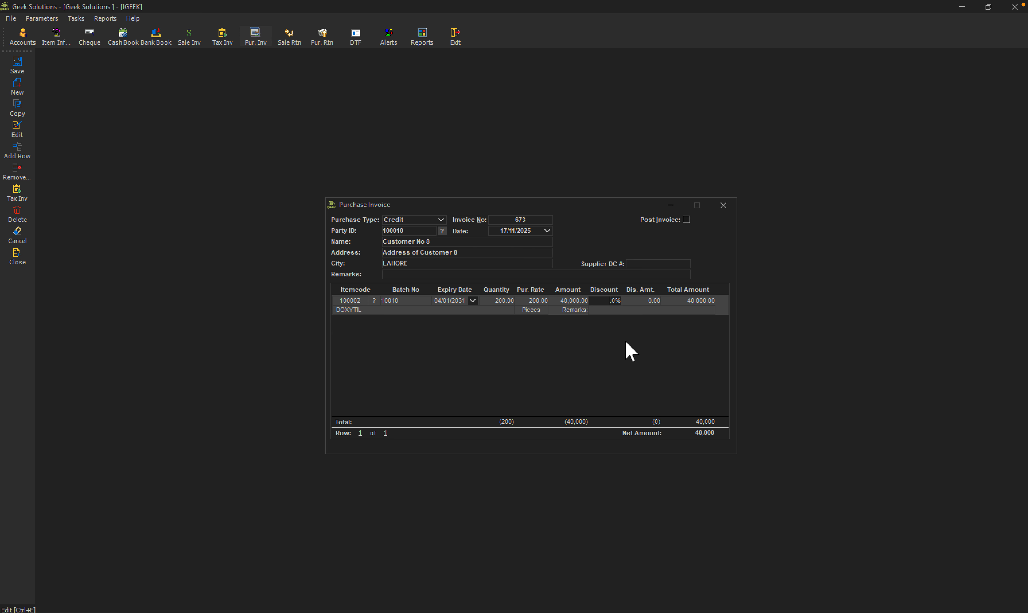
# Step: Set the DOXYTIL purchase quantity to 100 and try to reduce it further to 10
pyautogui.click(505, 300)
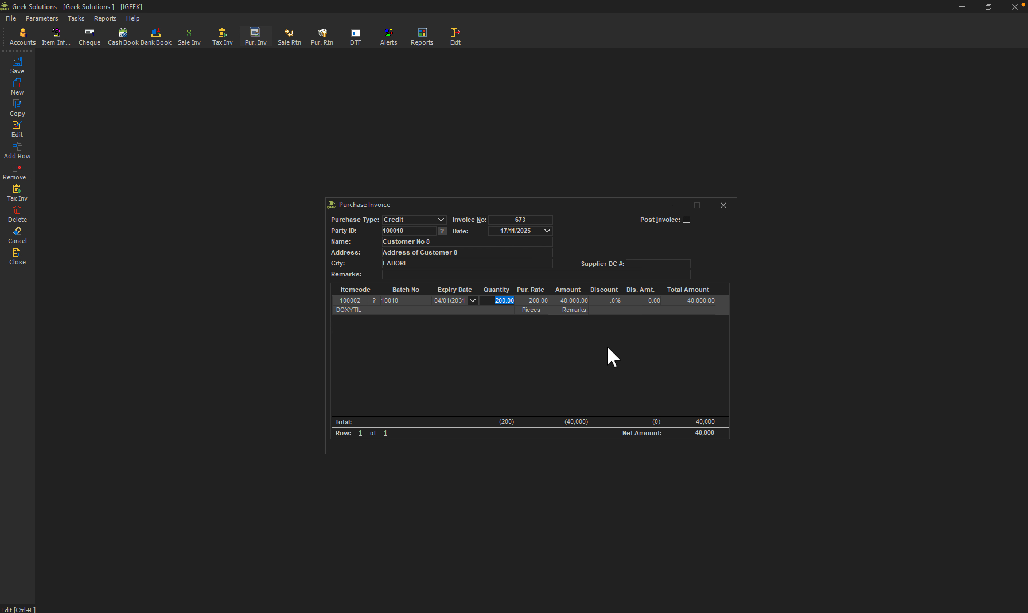
pyautogui.write('100')
pyautogui.press('Tab')
pyautogui.click(503, 301)
pyautogui.click(506, 307)
pyautogui.press('BackSpace')
pyautogui.press('Return')
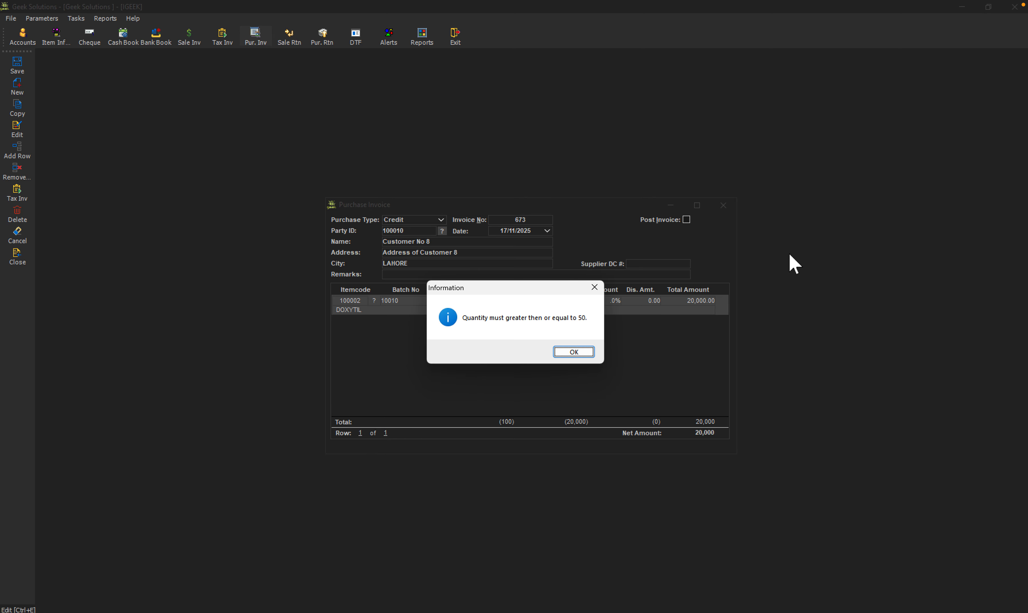
pyautogui.click(573, 352)
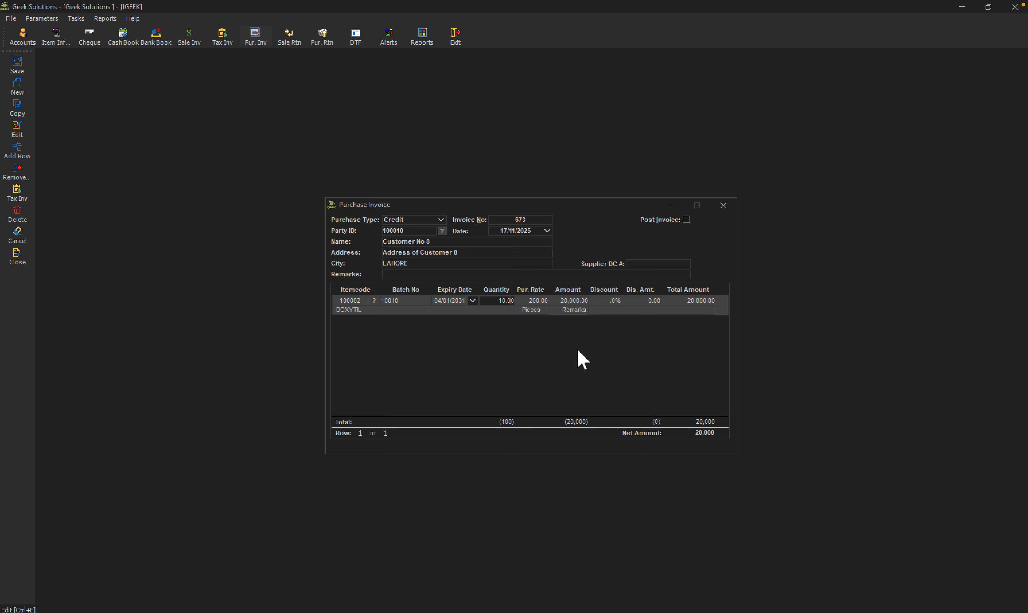
# Step: Set both the DOXYTIL purchase quantity and rate to 500, and save and close the purchase invoice as posted
pyautogui.click(504, 309)
pyautogui.click(583, 353)
pyautogui.press('Escape')
pyautogui.write('5')
pyautogui.press('Tab')
pyautogui.write('50')
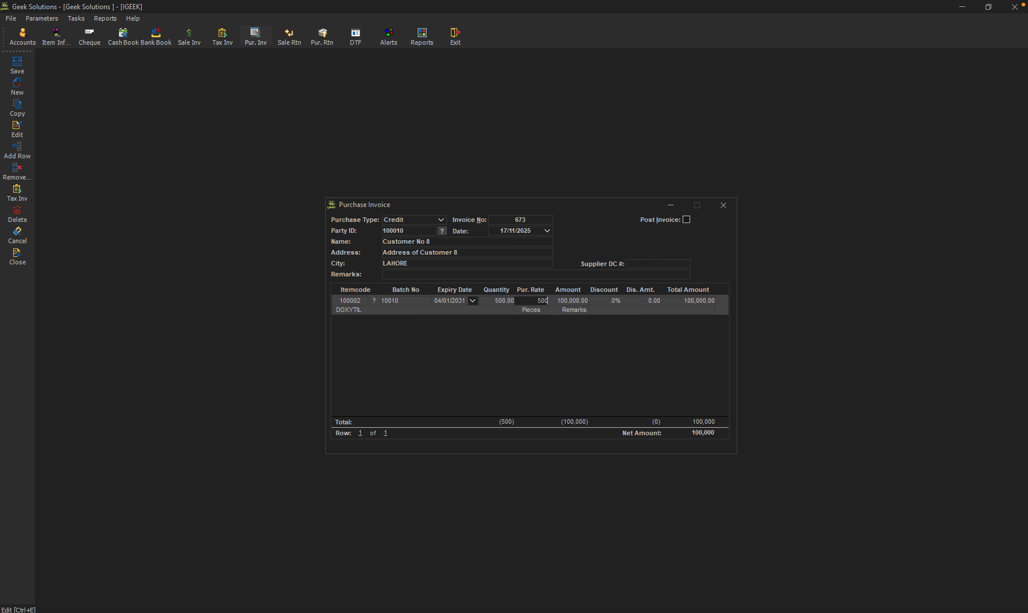
pyautogui.write('0')
pyautogui.press('Tab')
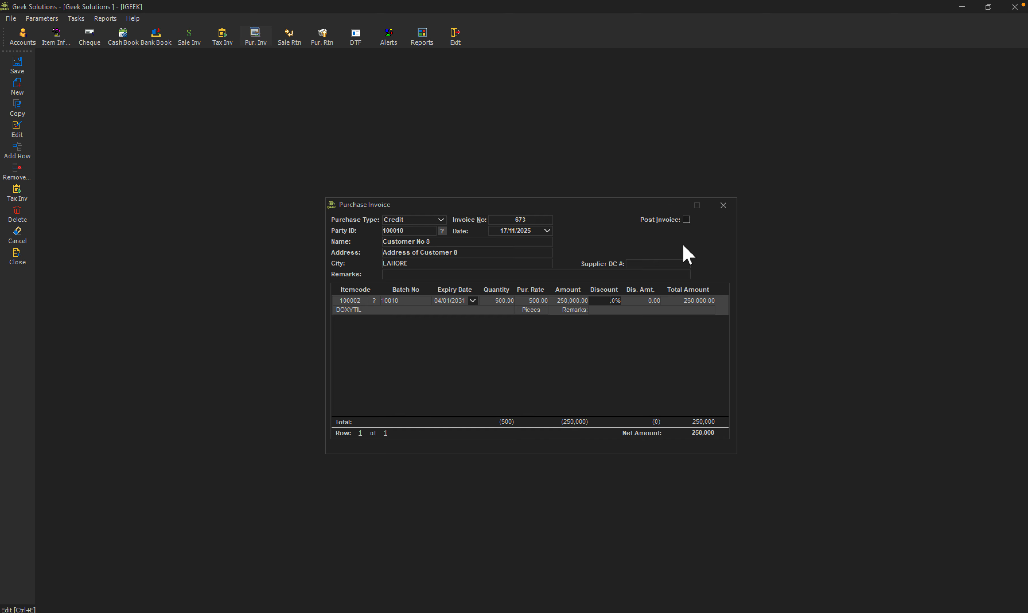
pyautogui.click(686, 219)
pyautogui.click(714, 207)
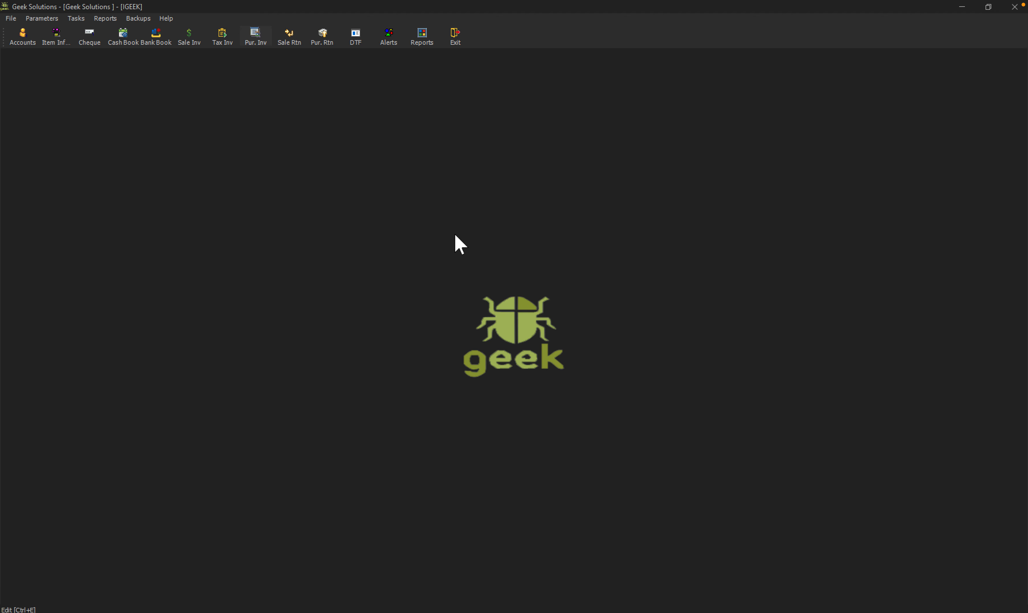
# Step: Open the post/unpost list for sale invoices and unpost Customer No 1's most recent invoice dated 17/11/2025
pyautogui.click(77, 17)
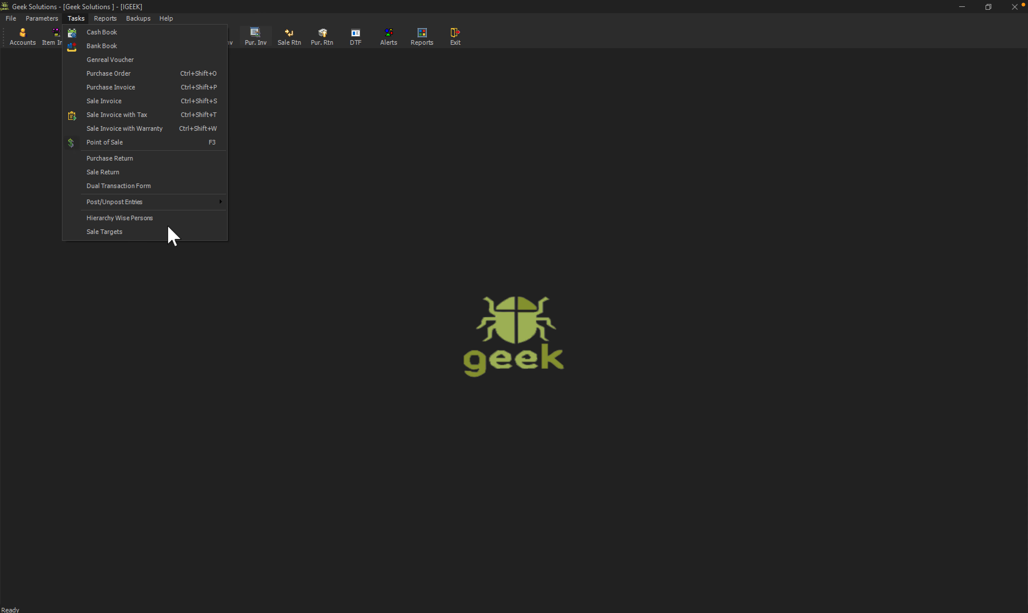
pyautogui.moveTo(207, 204)
pyautogui.click(291, 215)
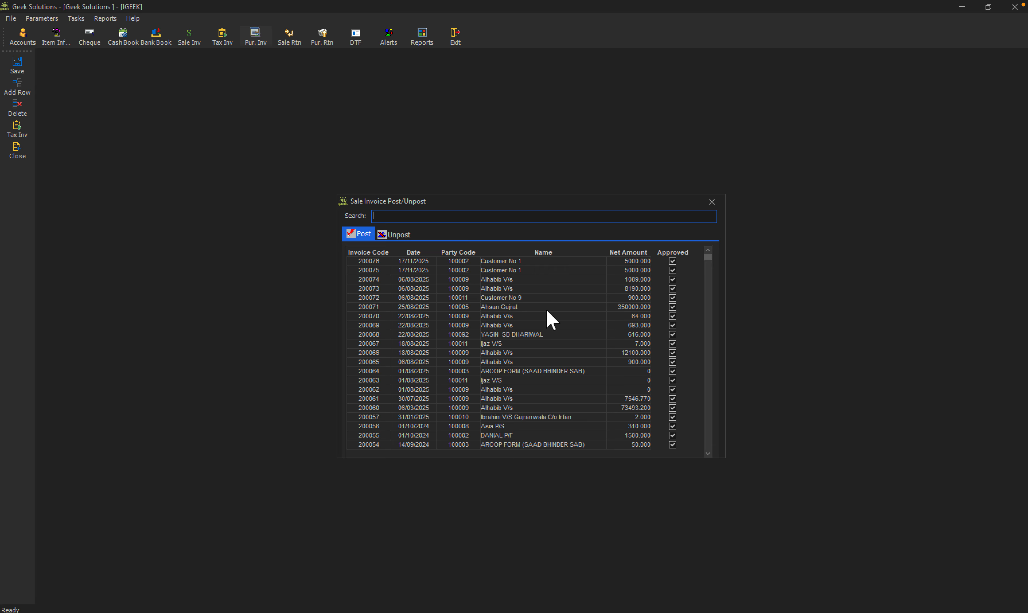
pyautogui.click(673, 262)
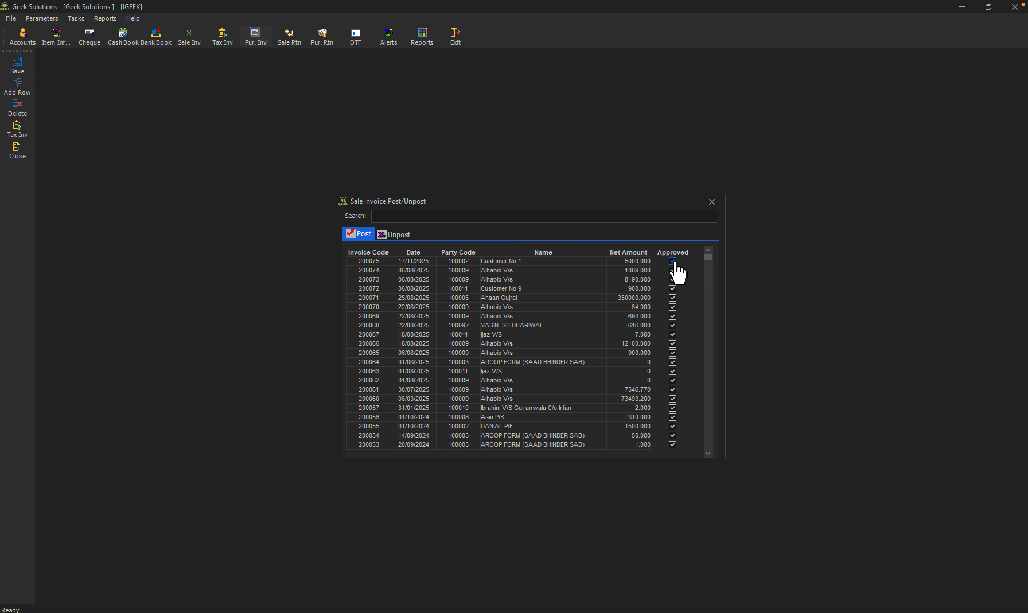
# Step: Open Customer No 1's unposted sale invoice dated 17/11/2025 for editing
pyautogui.click(190, 42)
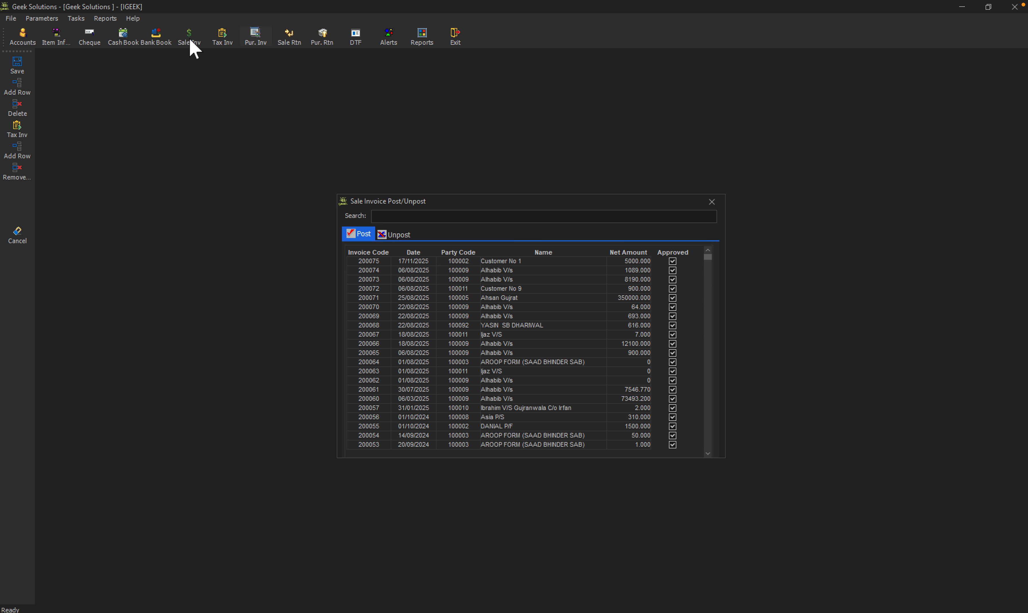
pyautogui.click(19, 135)
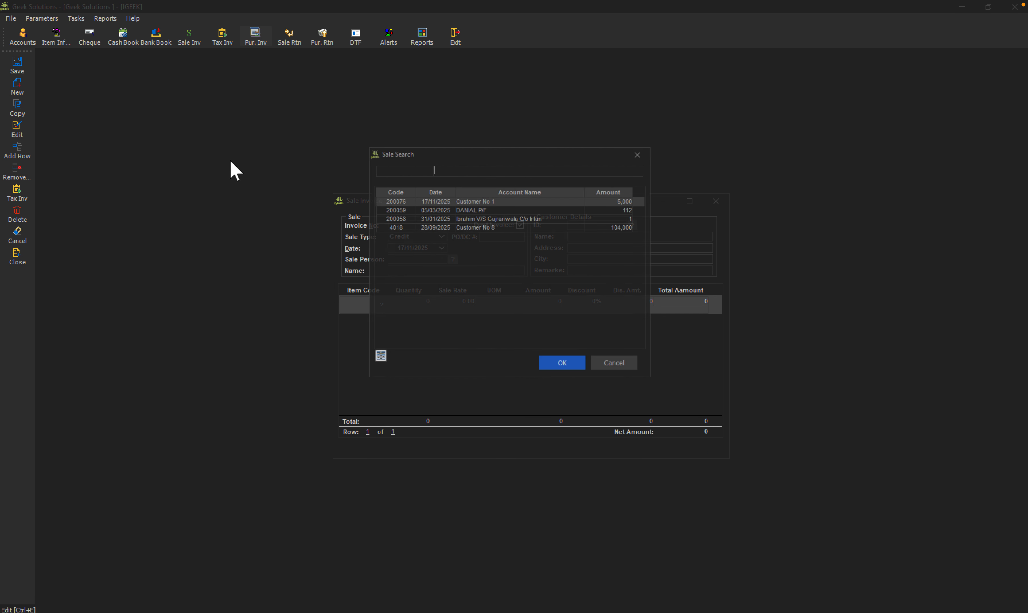
pyautogui.doubleClick(482, 204)
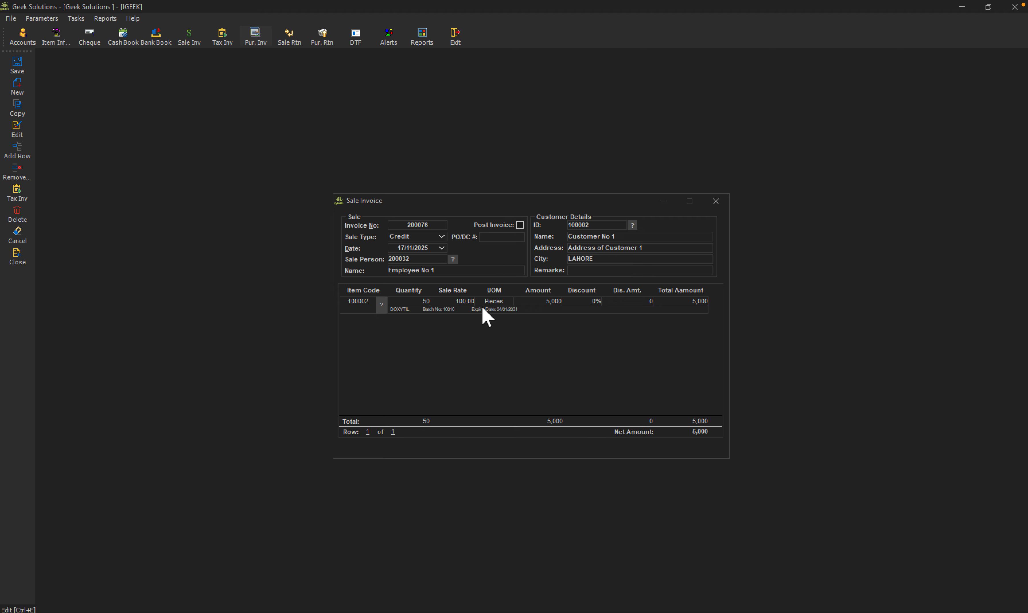
# Step: Set the DOXYTIL sale rate to 500
pyautogui.click(464, 301)
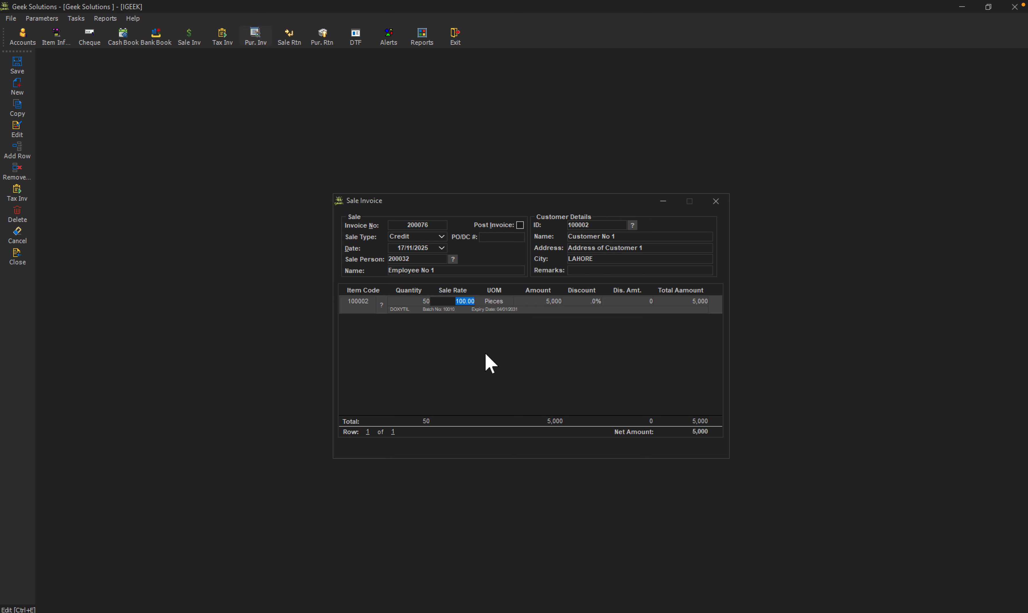
pyautogui.click(470, 306)
pyautogui.doubleClick(471, 305)
pyautogui.write('500')
pyautogui.press('Return')
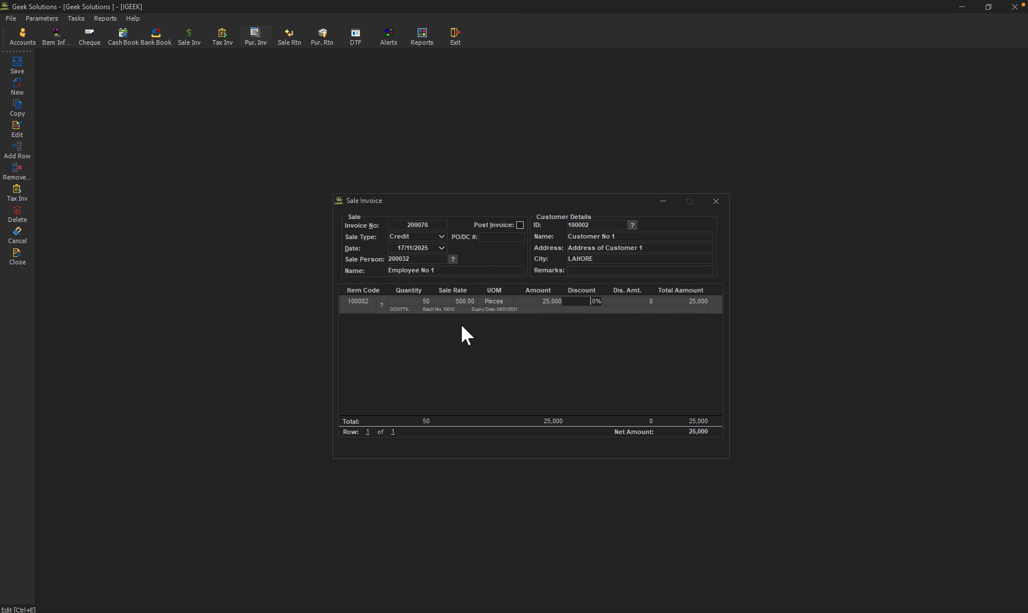
# Step: Raise the DOXYTIL sale rate to 600 on the sale invoice
pyautogui.click(469, 301)
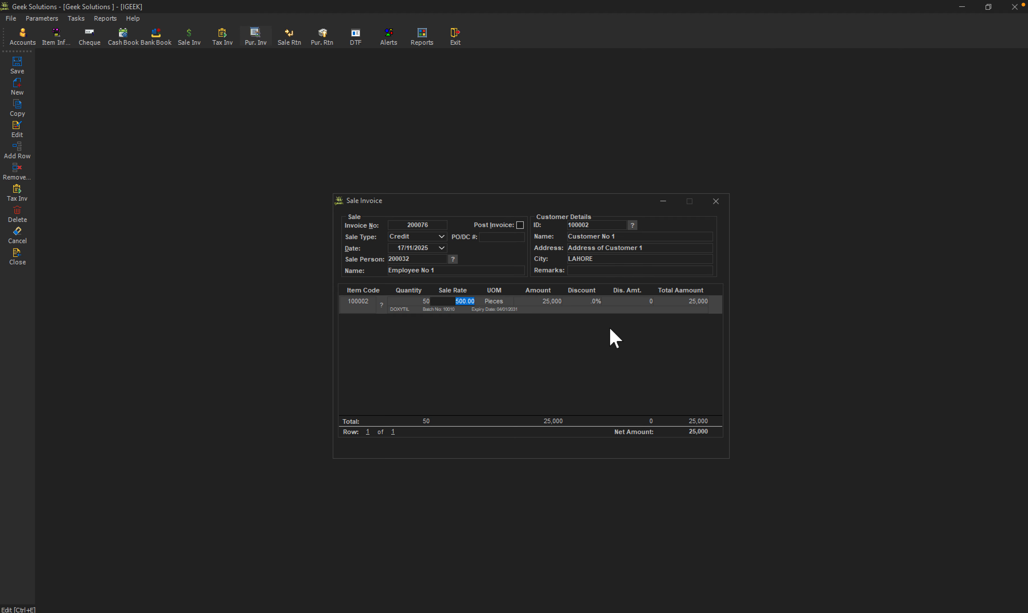
pyautogui.write('6')
pyautogui.press('Return')
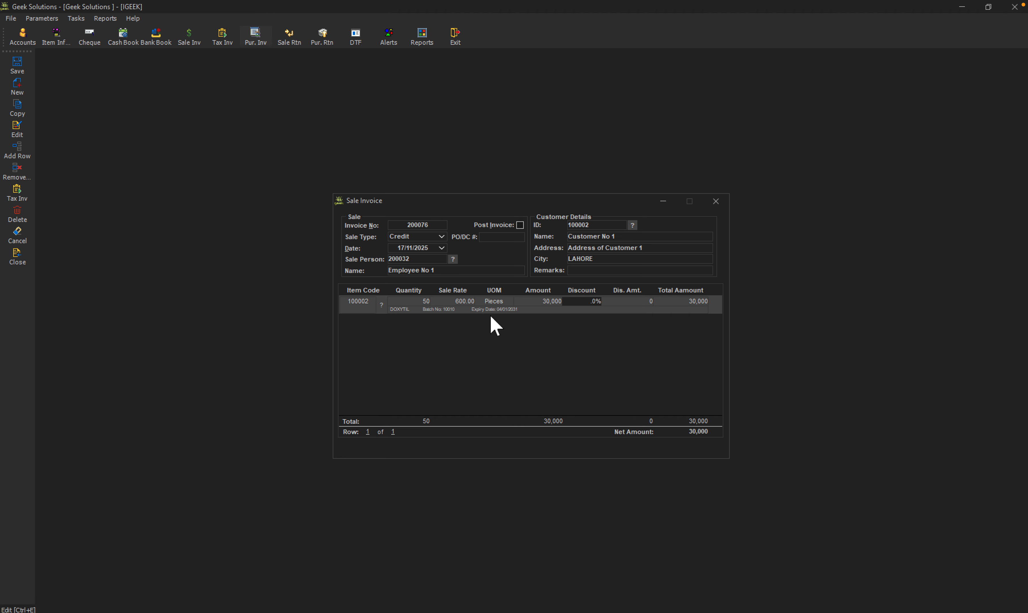
pyautogui.click(468, 304)
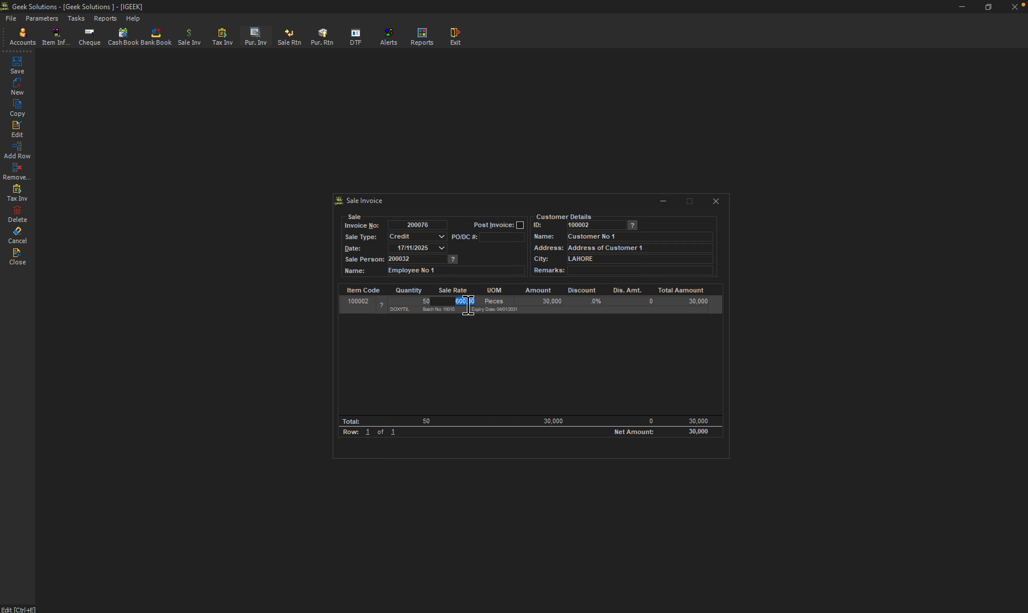
# Step: Try to set the DOXYTIL sale quantity to 500 and dismiss the stock limit message
pyautogui.click(414, 308)
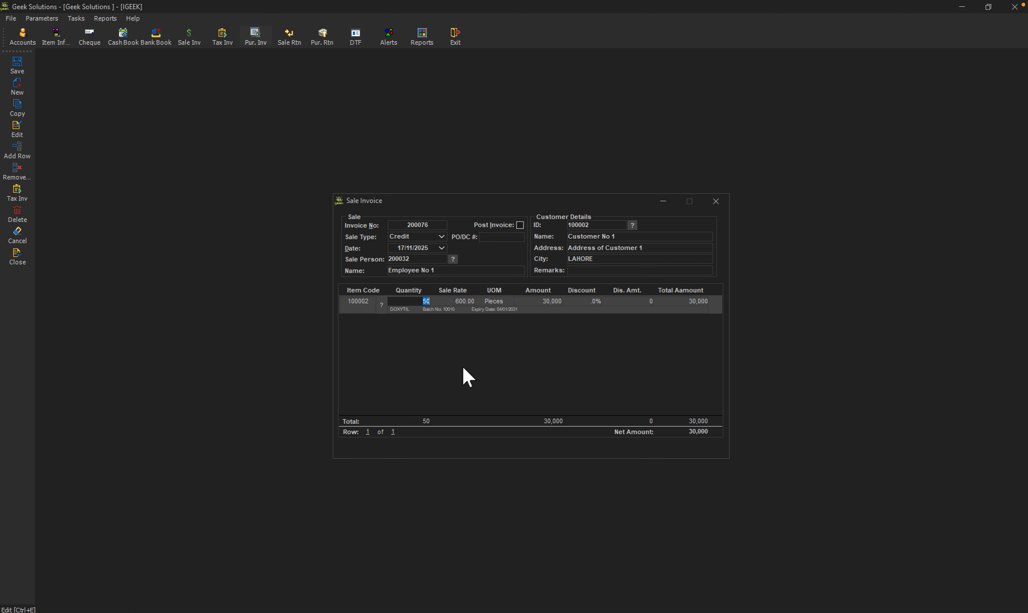
pyautogui.write('500')
pyautogui.press('Tab')
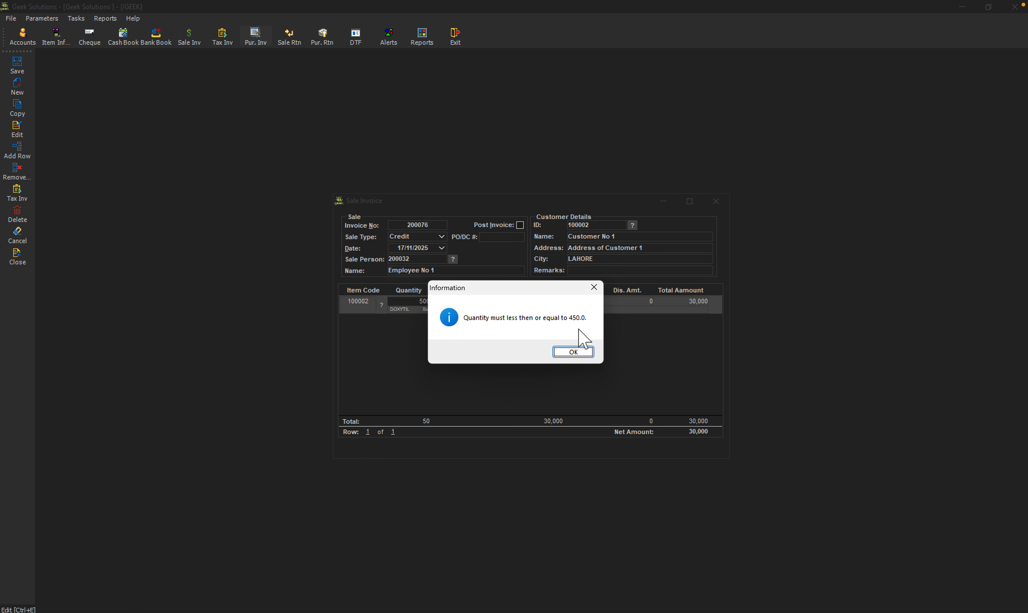
pyautogui.moveTo(534, 293); pyautogui.dragTo(665, 199)
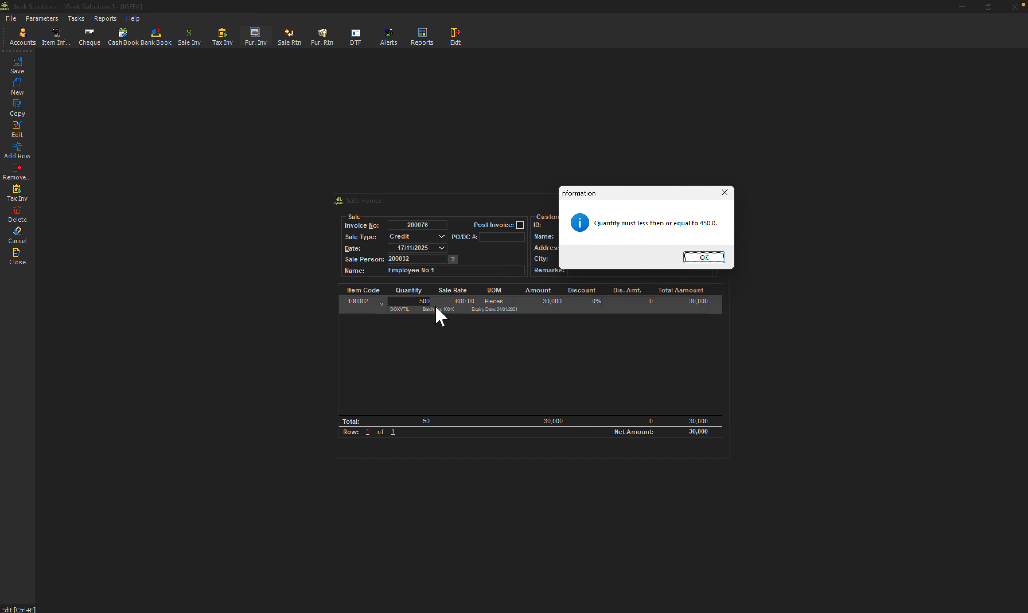
pyautogui.click(697, 258)
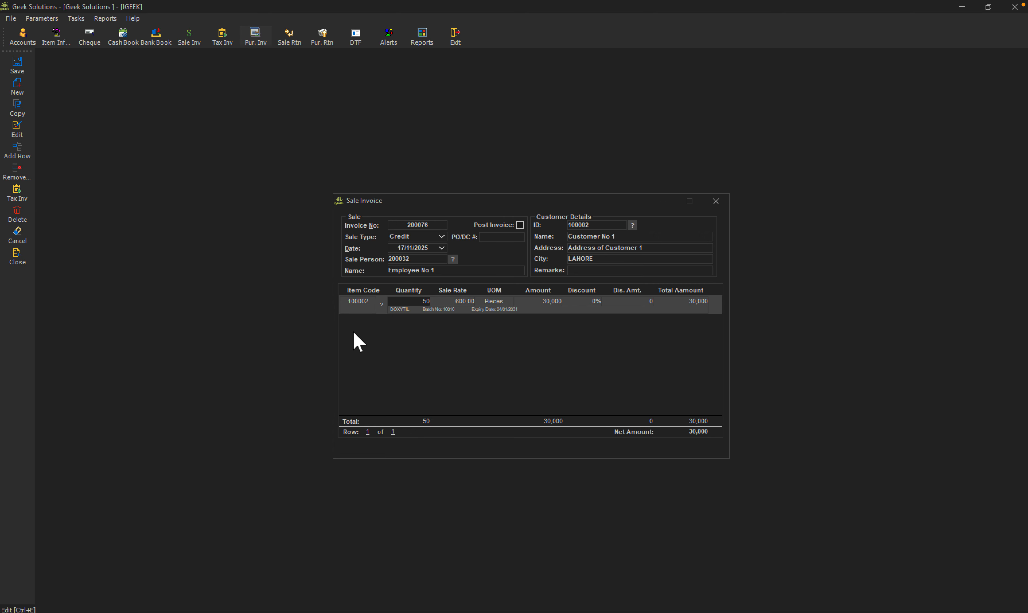
pyautogui.click(17, 151)
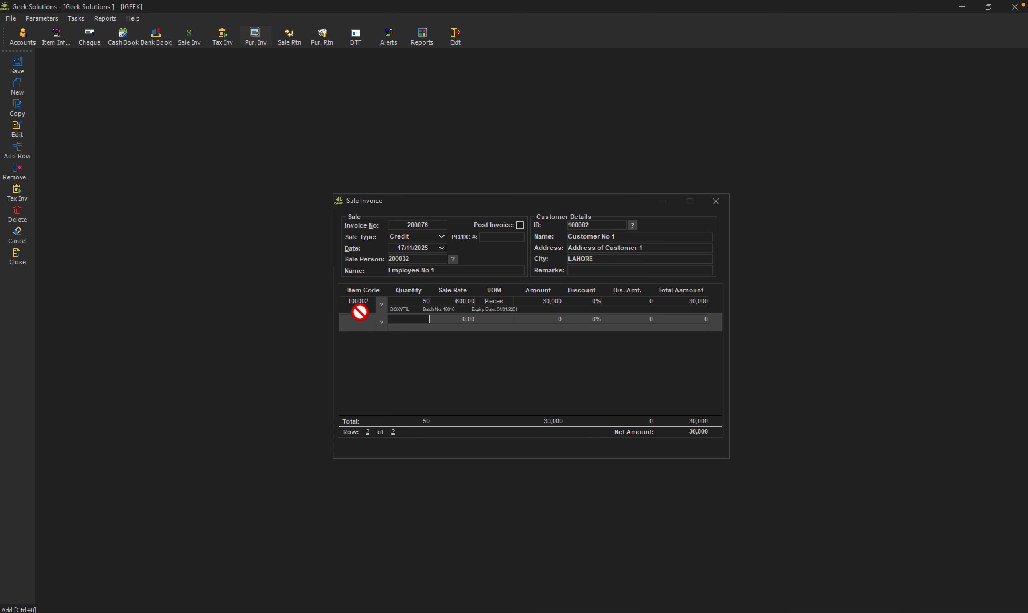
pyautogui.click(381, 325)
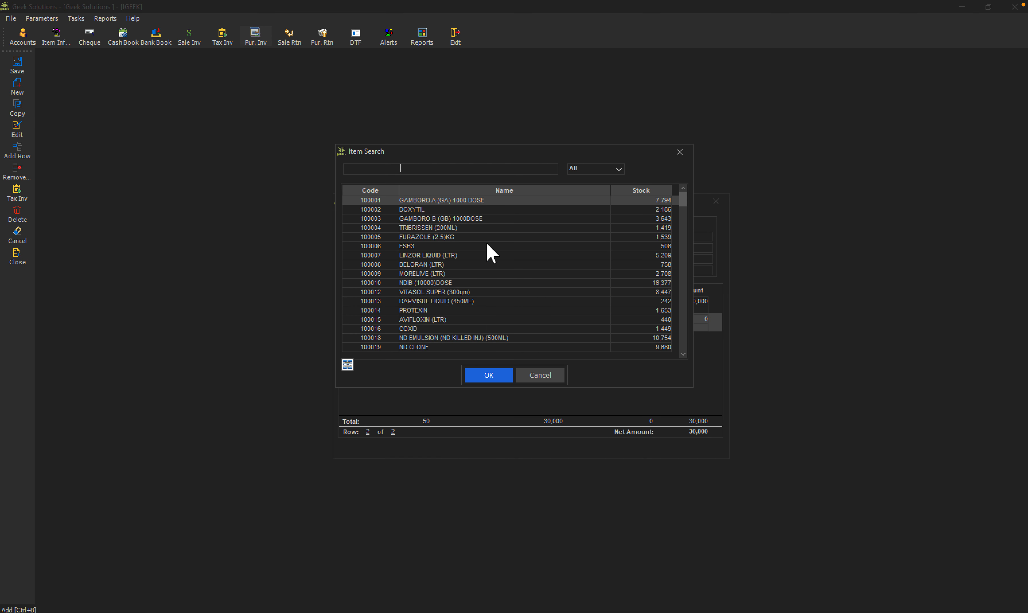
pyautogui.doubleClick(482, 210)
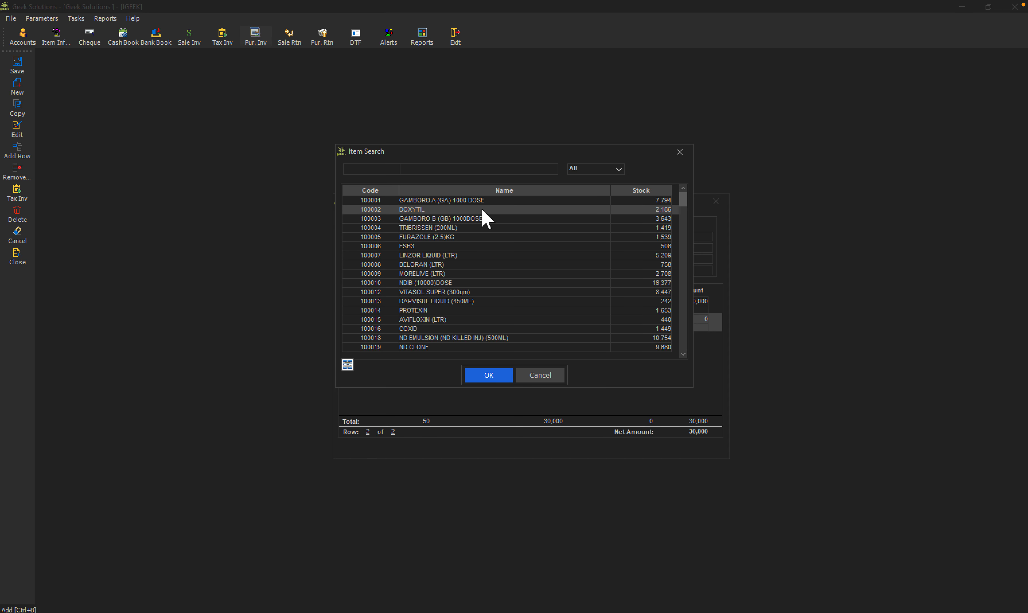
pyautogui.click(551, 375)
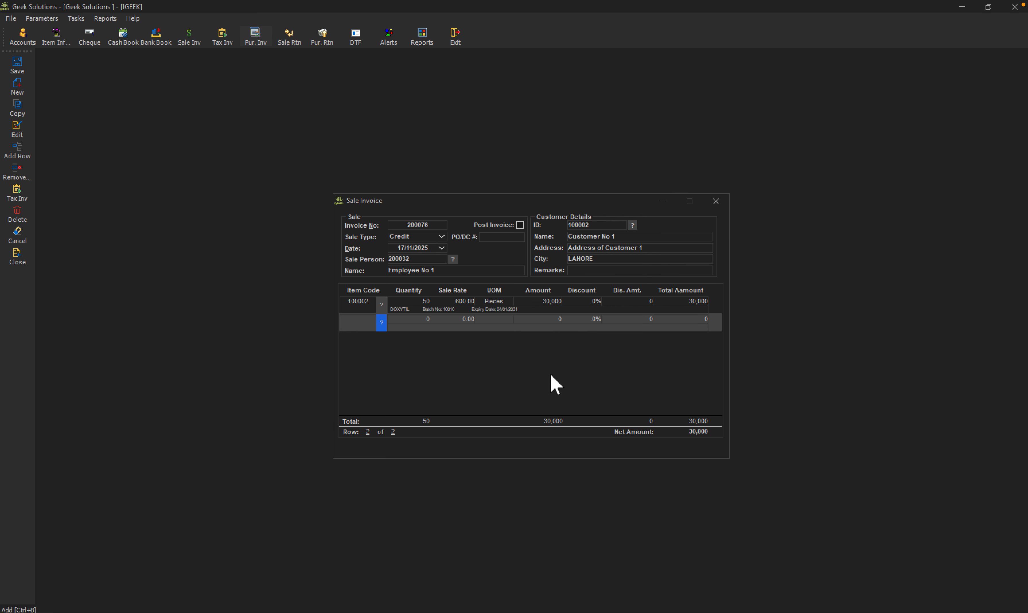
pyautogui.click(469, 321)
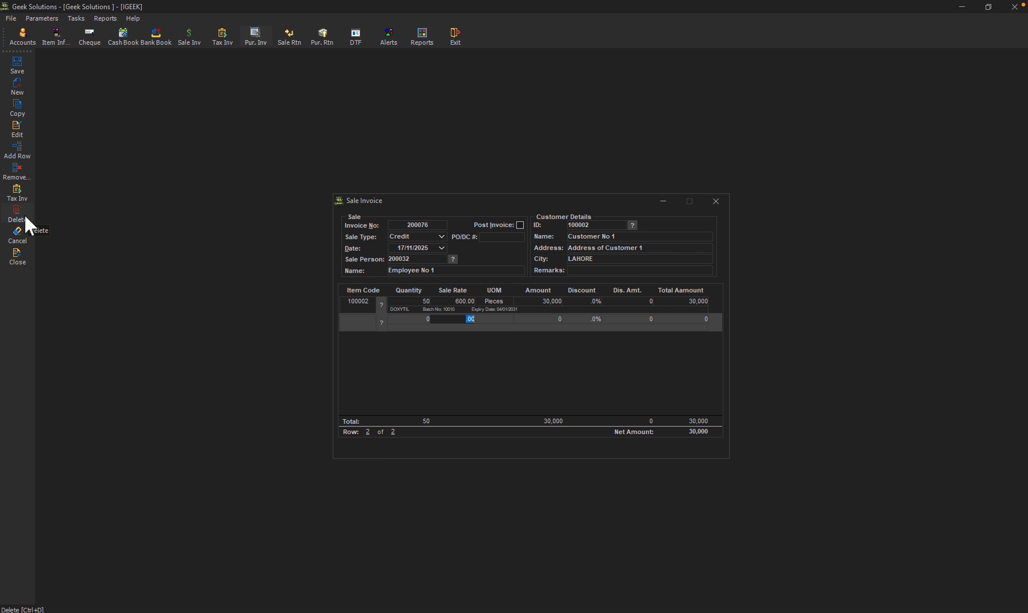
pyautogui.click(20, 178)
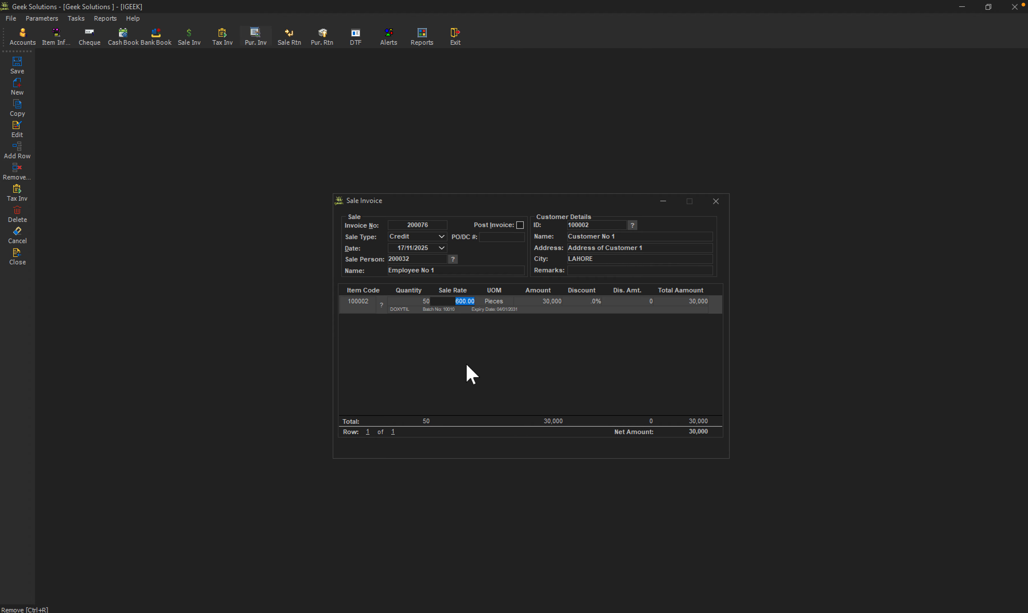
# Step: Try to set the DOXYTIL sale quantity to 0 and dismiss the minimum quantity messages
pyautogui.click(423, 306)
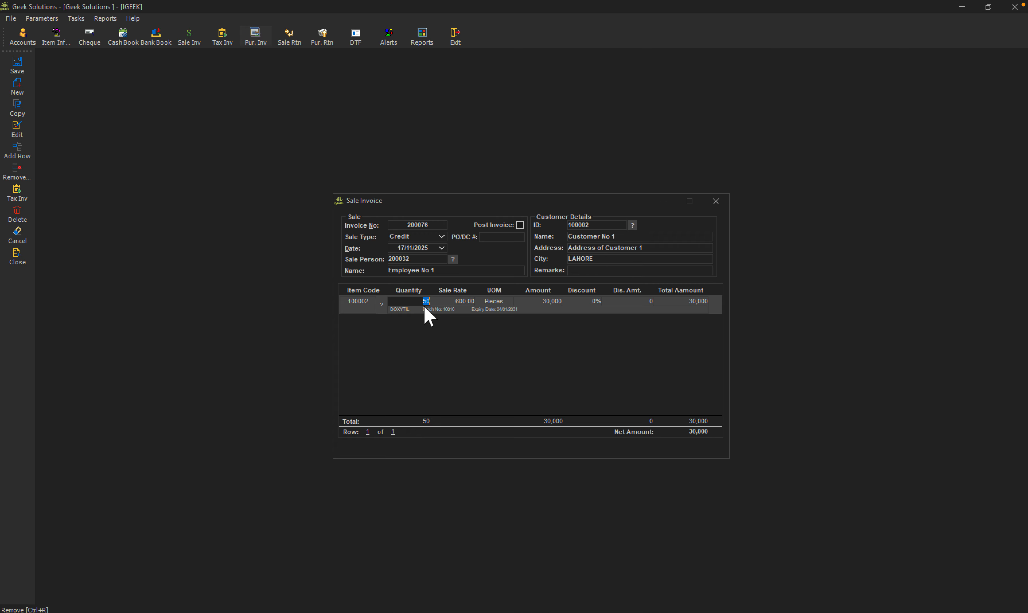
pyautogui.write('0')
pyautogui.press('Return')
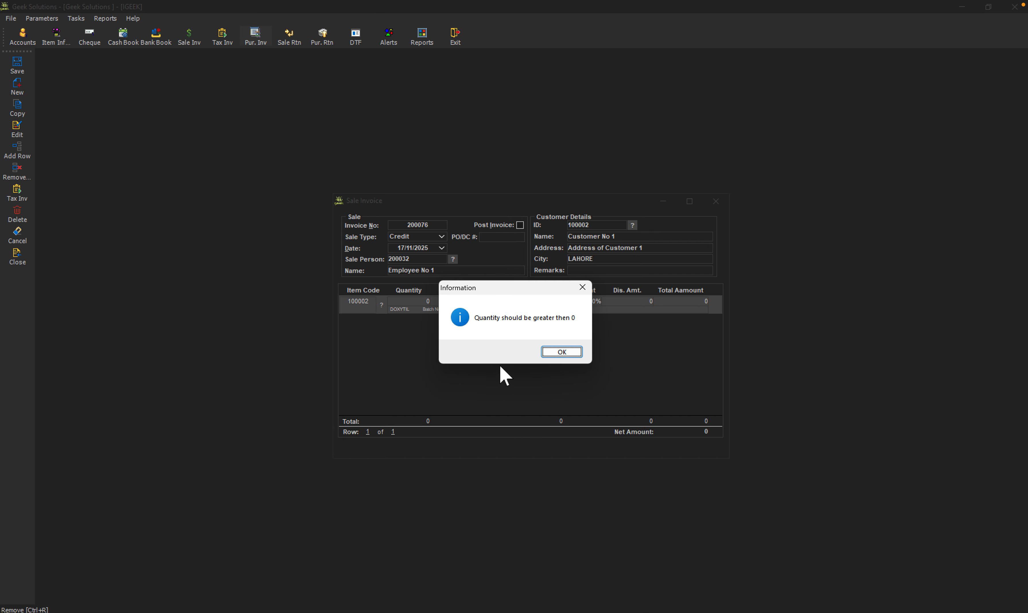
pyautogui.press('Return')
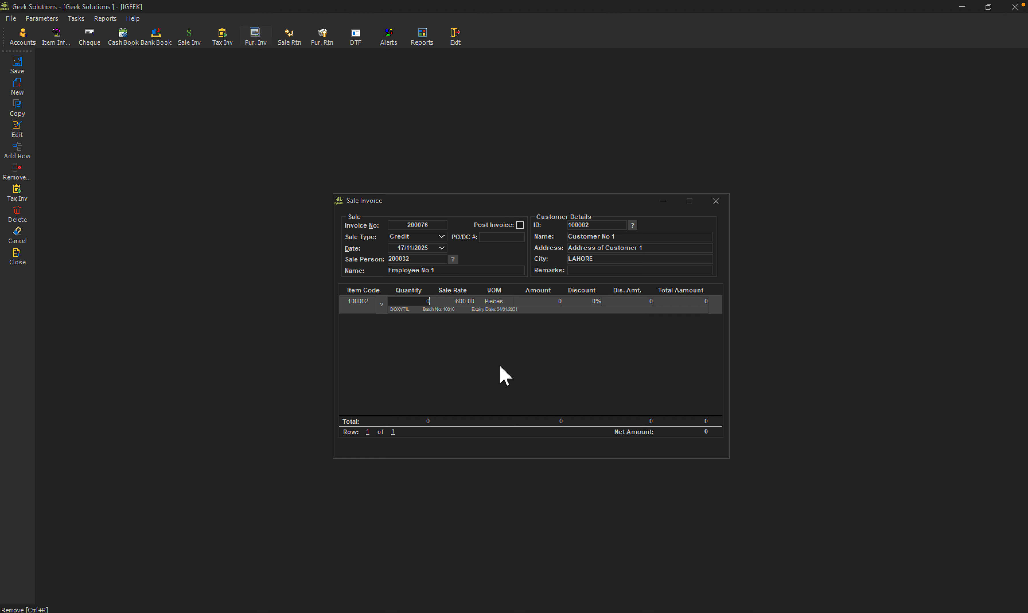
pyautogui.press('Return')
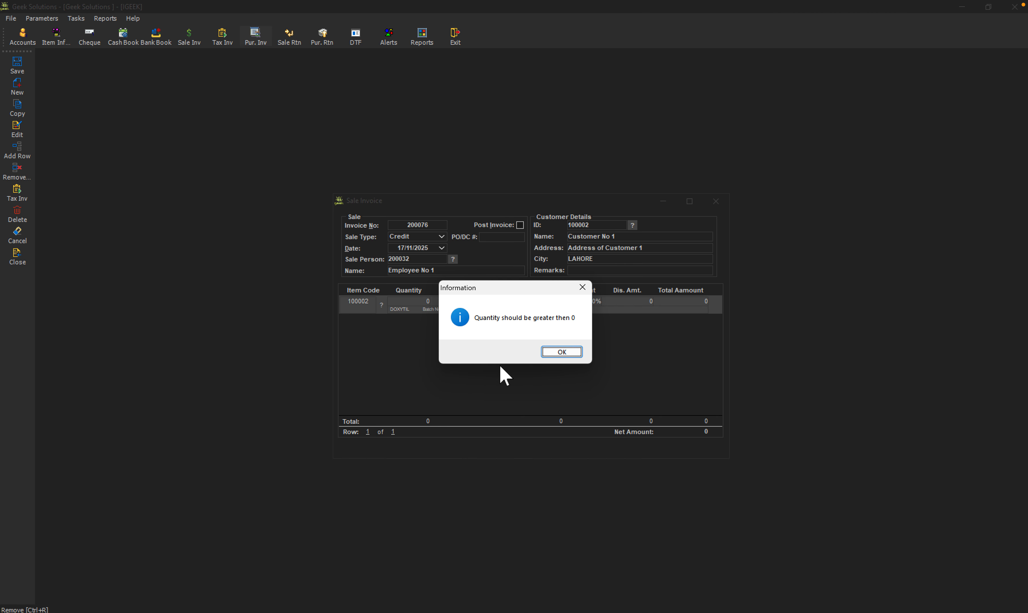
pyautogui.click(559, 353)
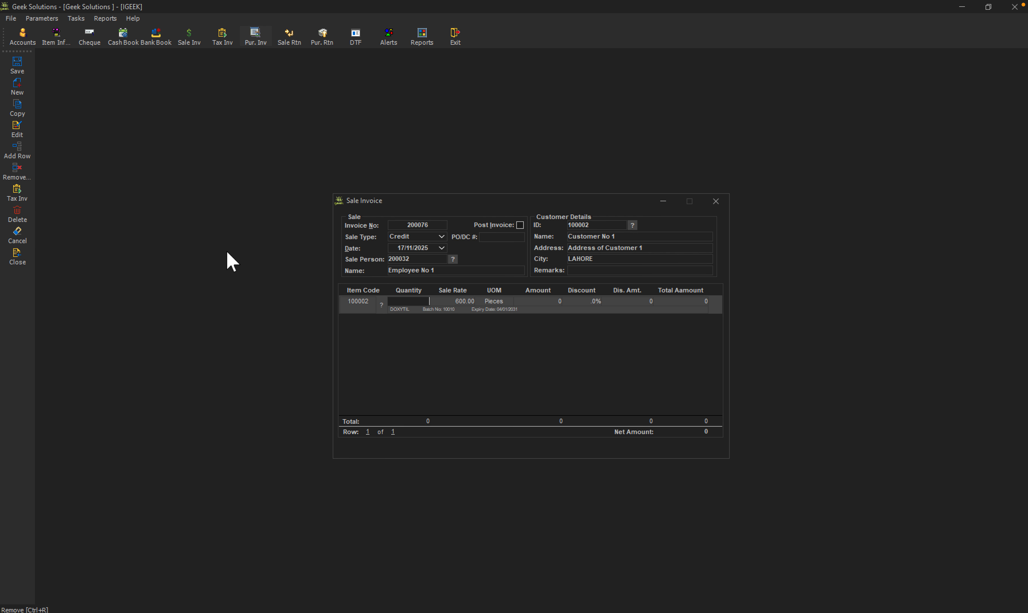
# Step: Remove the DOXYTIL row, try to save the sale invoice without items, and dismiss the warning
pyautogui.click(17, 171)
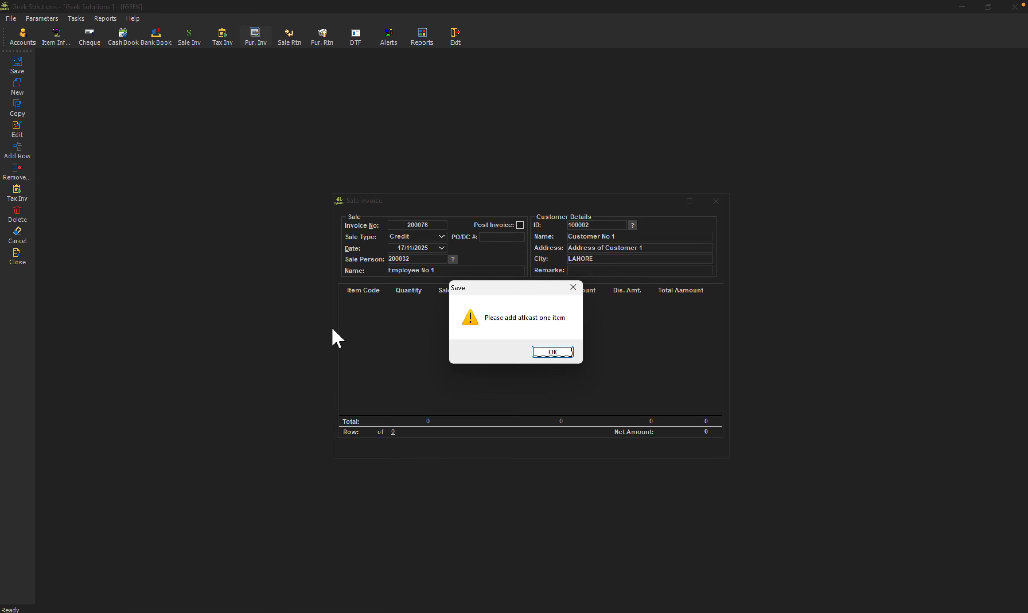
pyautogui.click(549, 354)
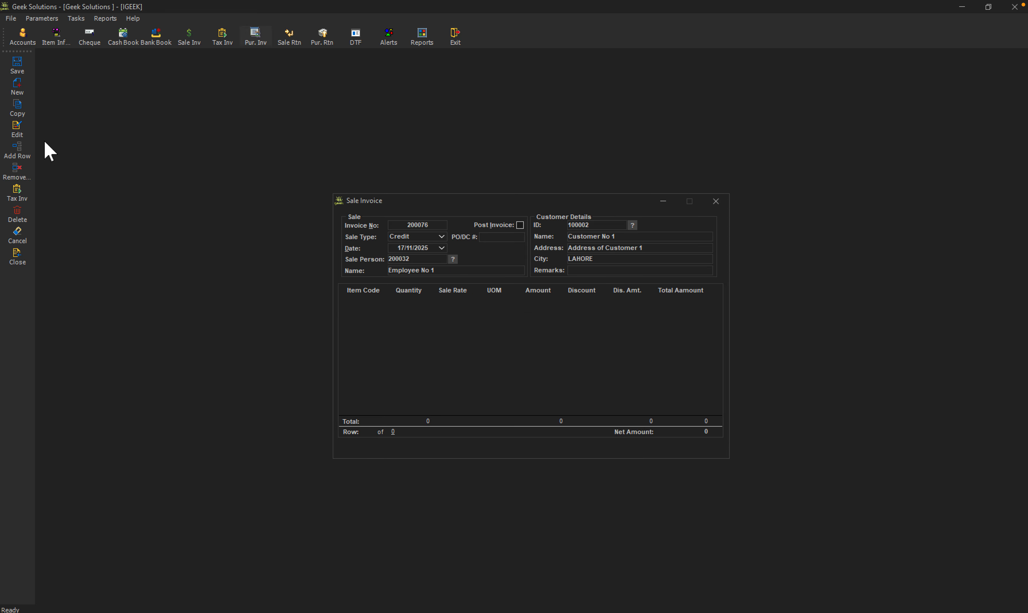
# Step: Add a row to the sale invoice with DOXYTIL from the stock entry with barcode PI-14-1
pyautogui.click(20, 153)
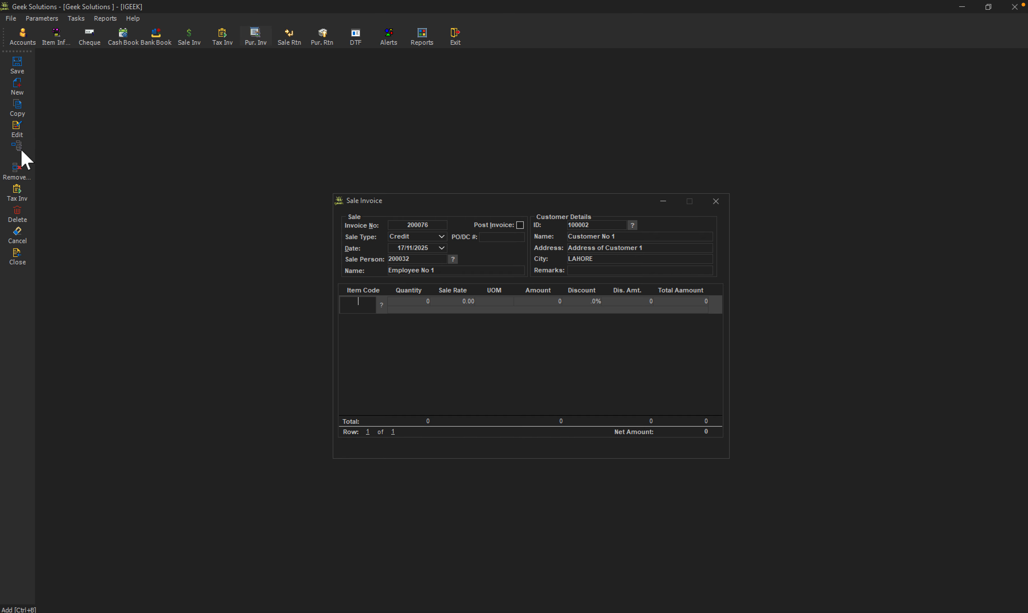
pyautogui.click(382, 308)
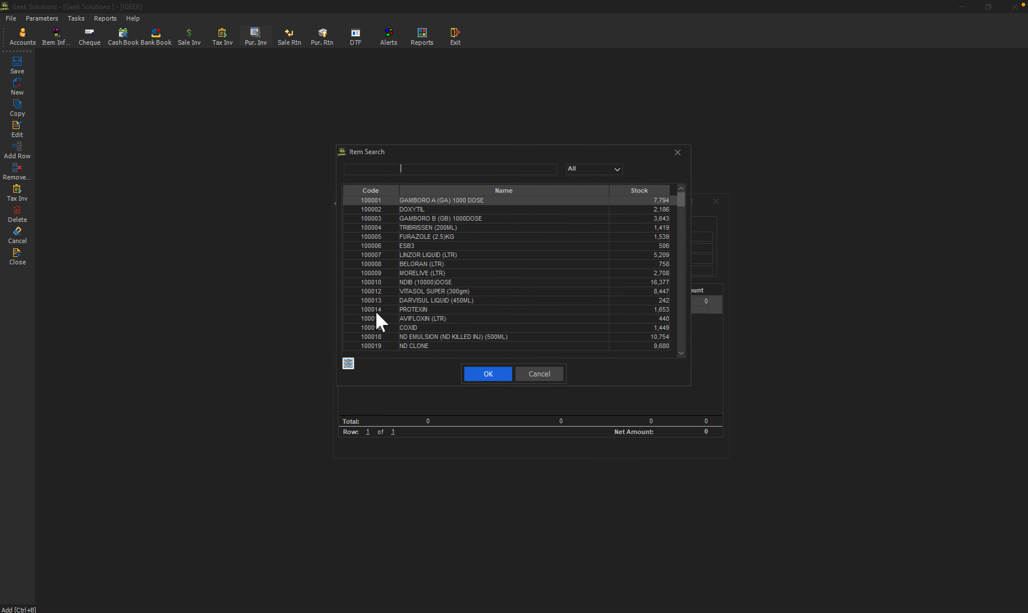
pyautogui.doubleClick(445, 209)
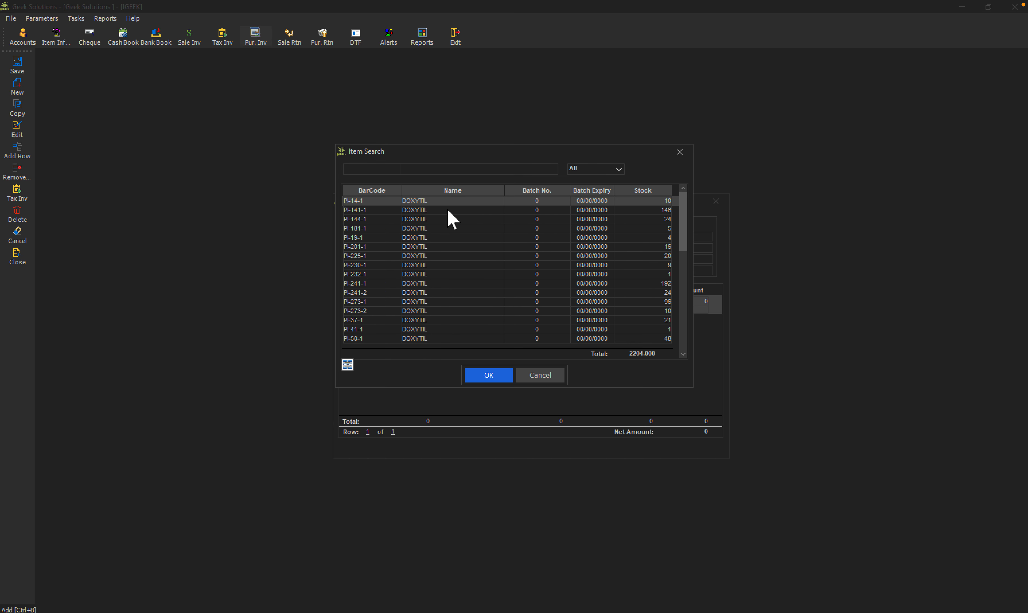
pyautogui.doubleClick(598, 202)
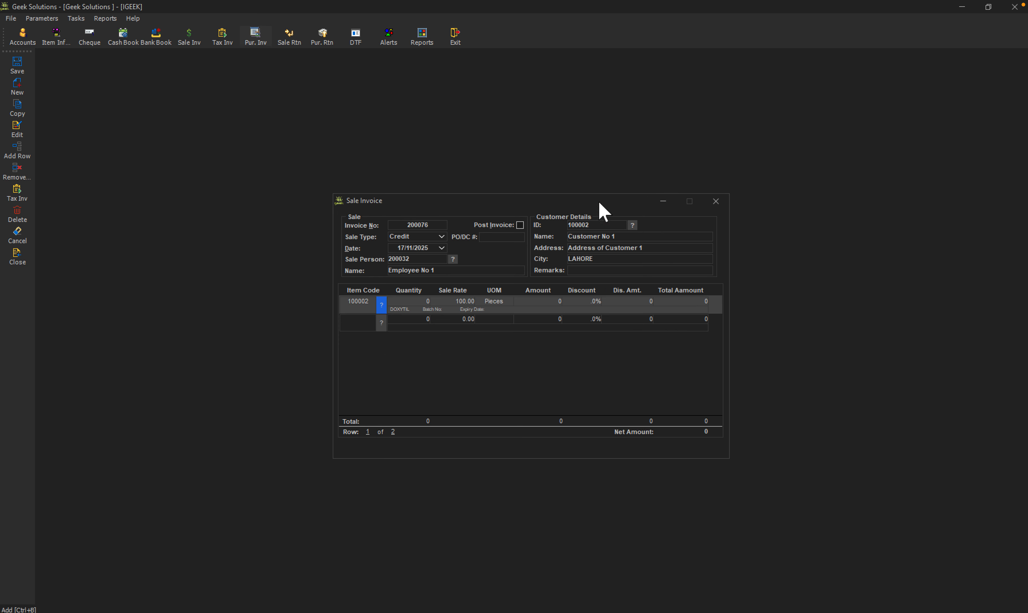
# Step: Try to set the new DOXYTIL row's quantity to 1 and dismiss the quantity limit message
pyautogui.click(421, 302)
pyautogui.write('1')
pyautogui.click(576, 353)
pyautogui.click(385, 307)
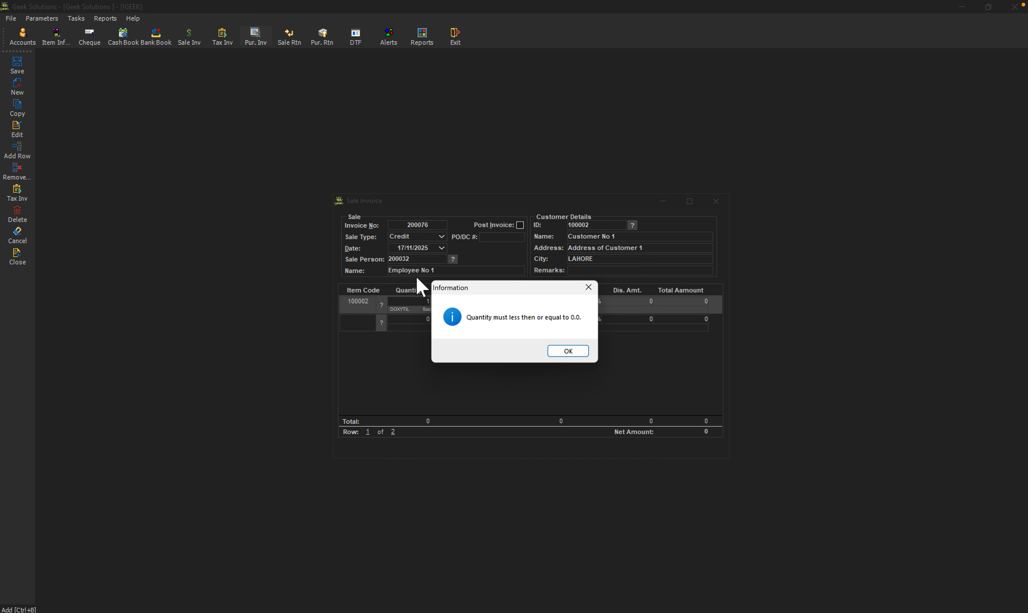
pyautogui.click(570, 352)
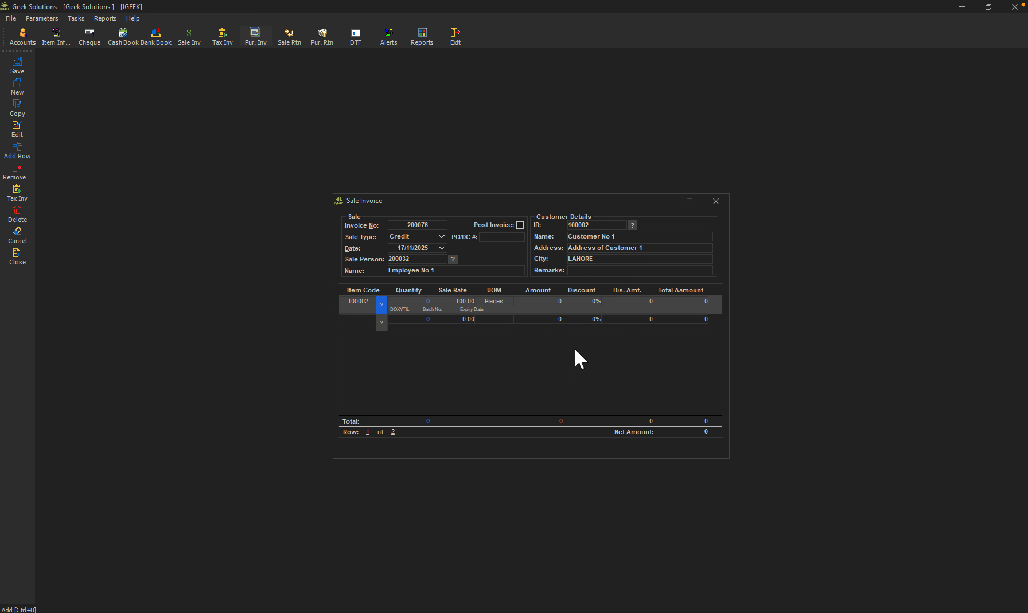
# Step: Reselect DOXYTIL from stock entry PI-141-1 in the first row, with a quantity of 1 and a sale rate of 1
pyautogui.click(390, 311)
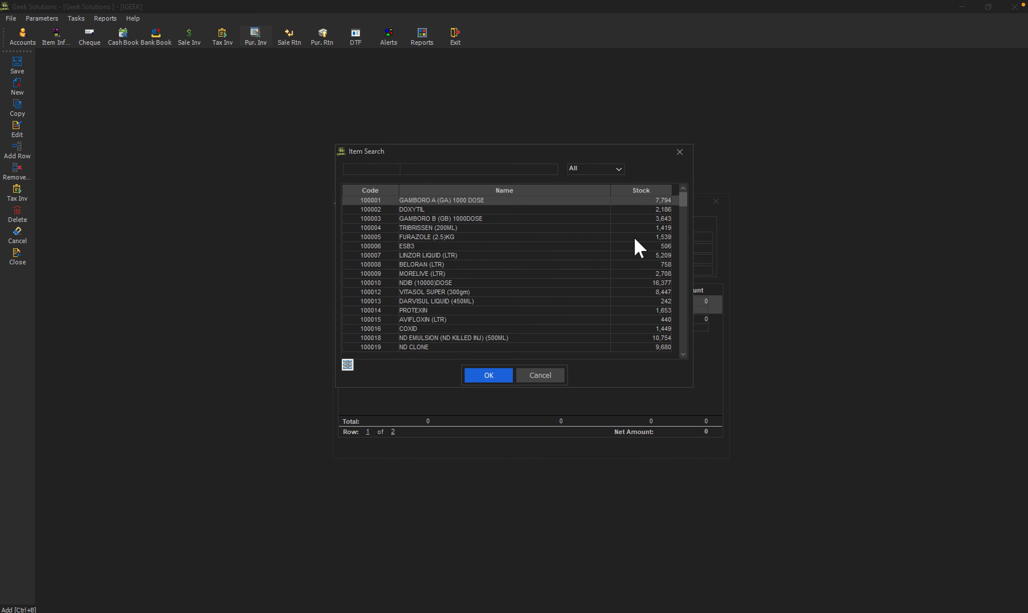
pyautogui.doubleClick(519, 210)
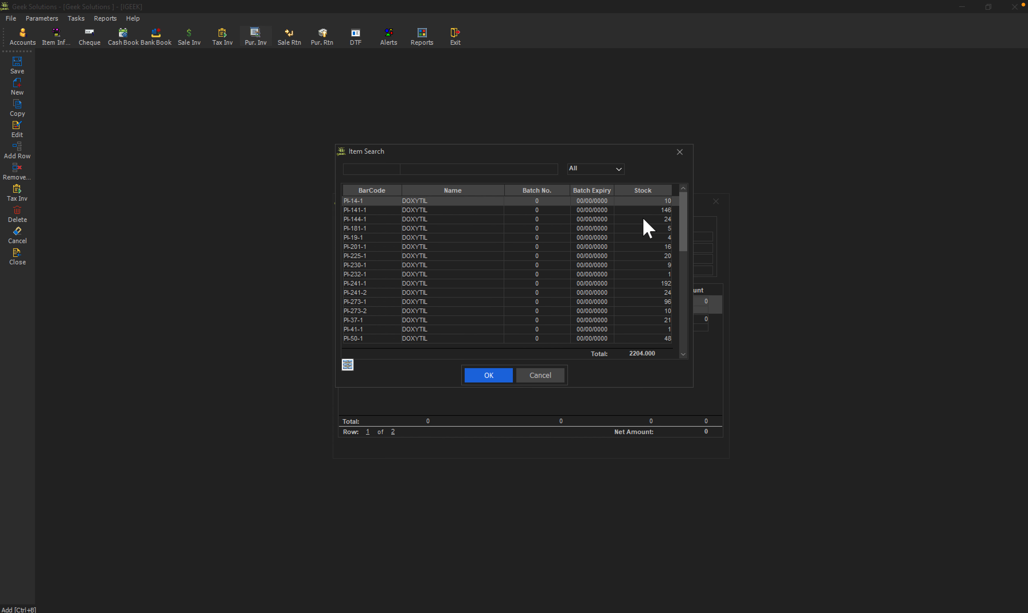
pyautogui.doubleClick(648, 211)
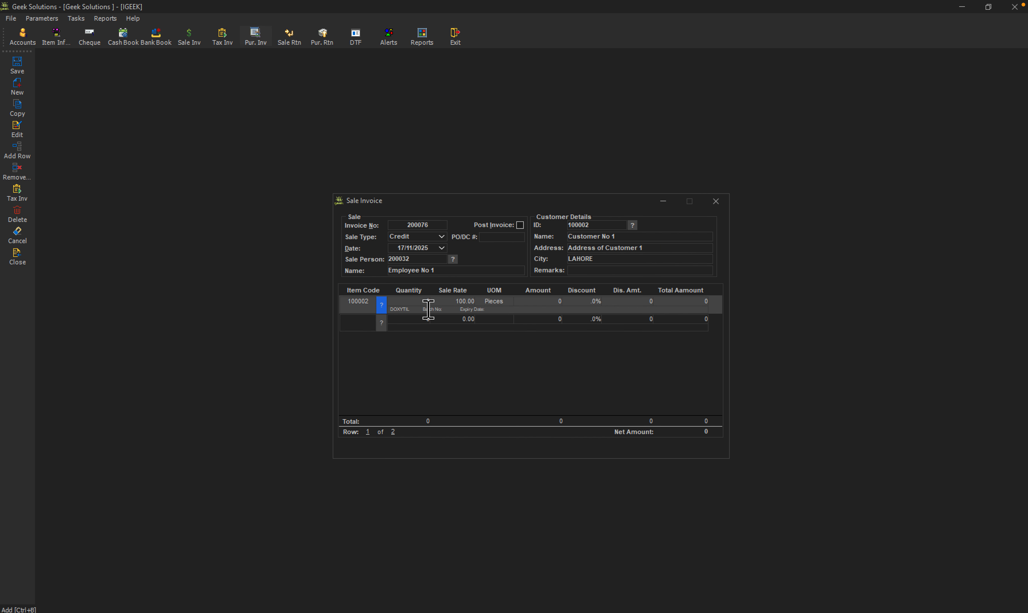
pyautogui.write('1')
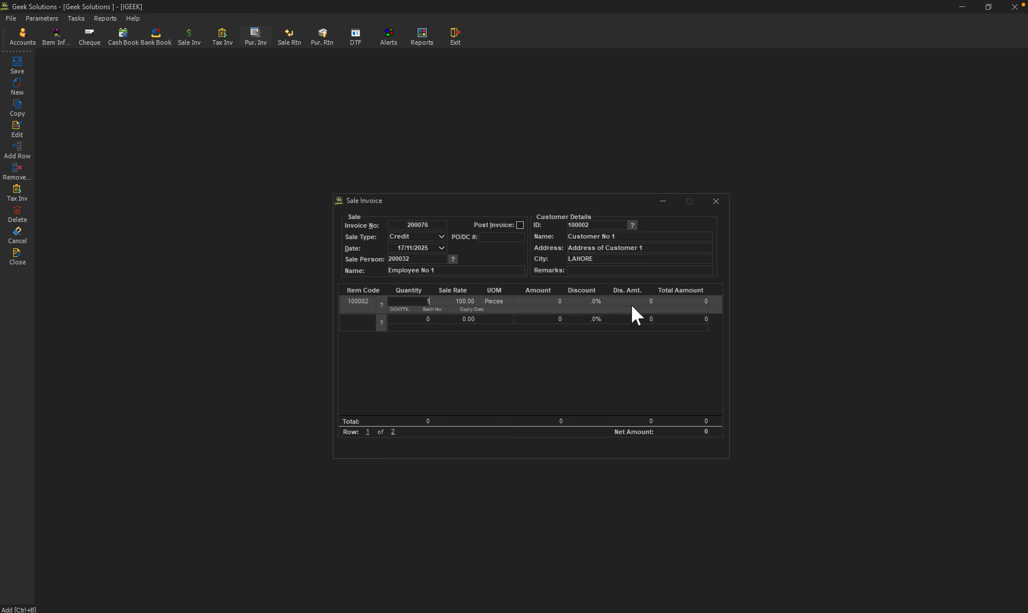
pyautogui.press('Return')
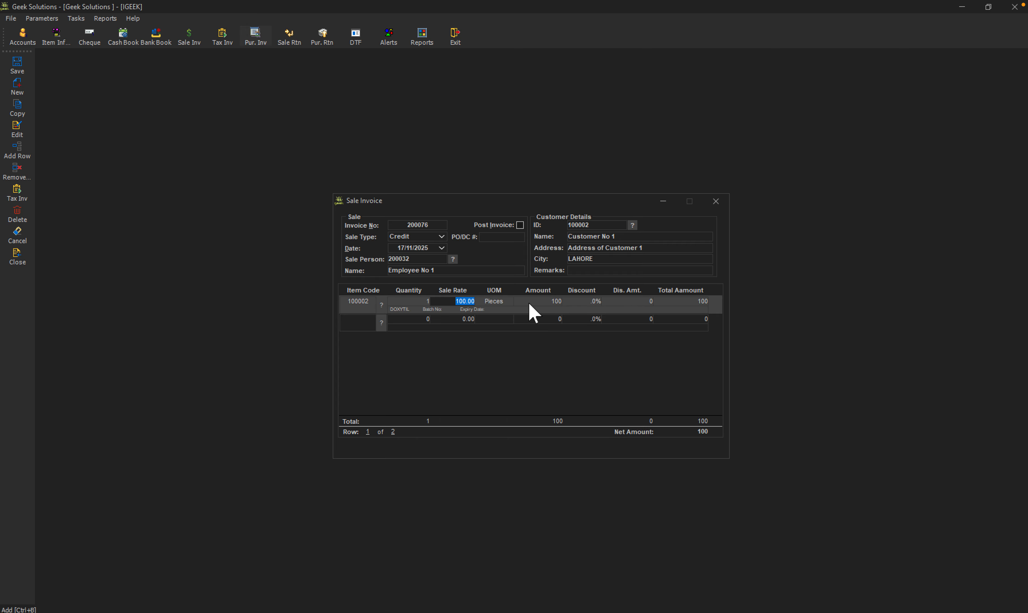
pyautogui.write('1')
pyautogui.press('Return')
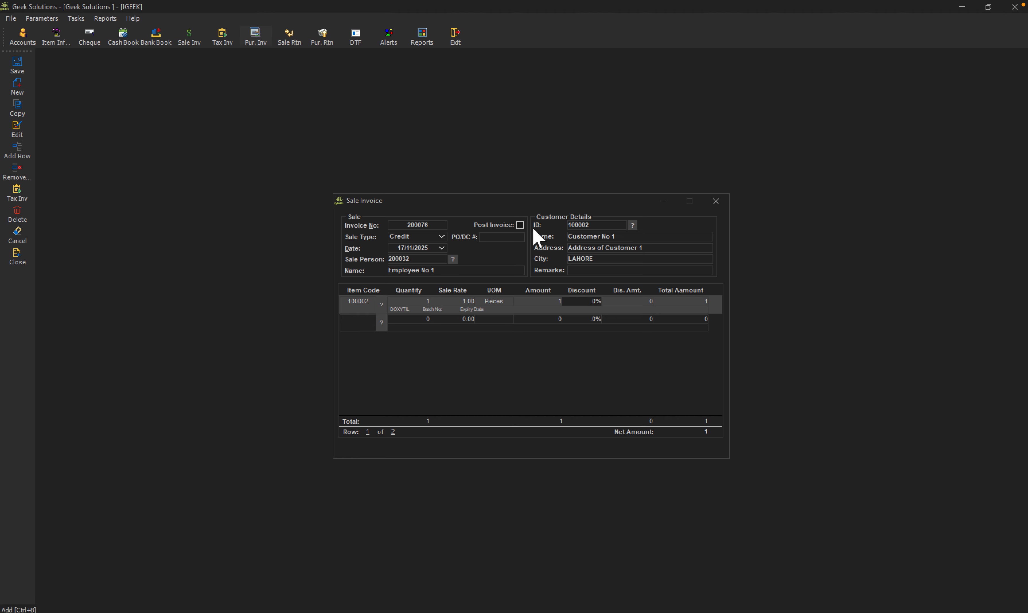
# Step: Save the sale invoice without posting it and reopen Customer No 1's invoice dated 17/11/2025 for editing
pyautogui.hotkey('ctrl', 's')
pyautogui.click(505, 236)
pyautogui.click(21, 130)
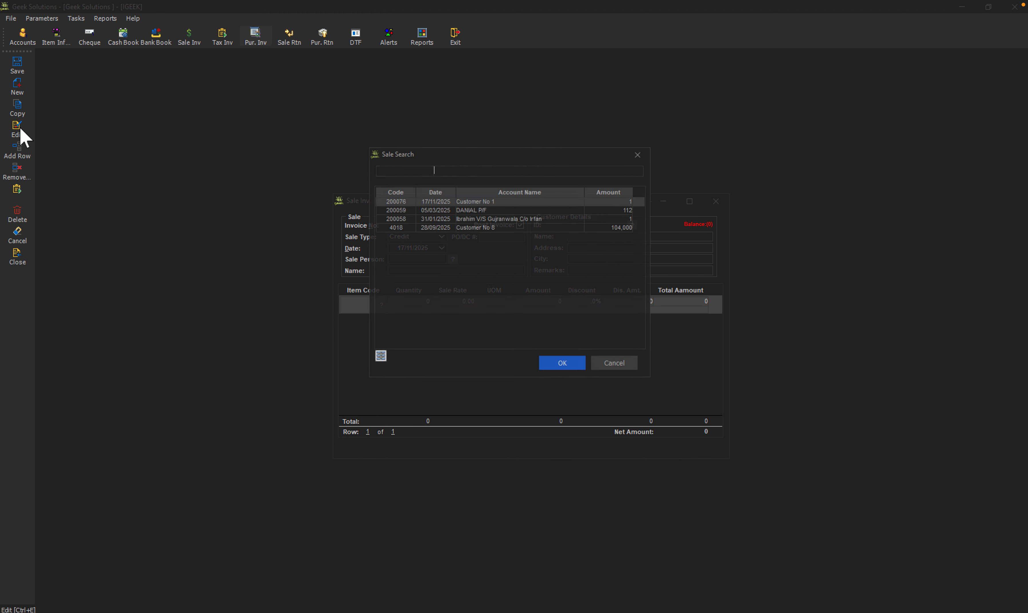
pyautogui.doubleClick(480, 202)
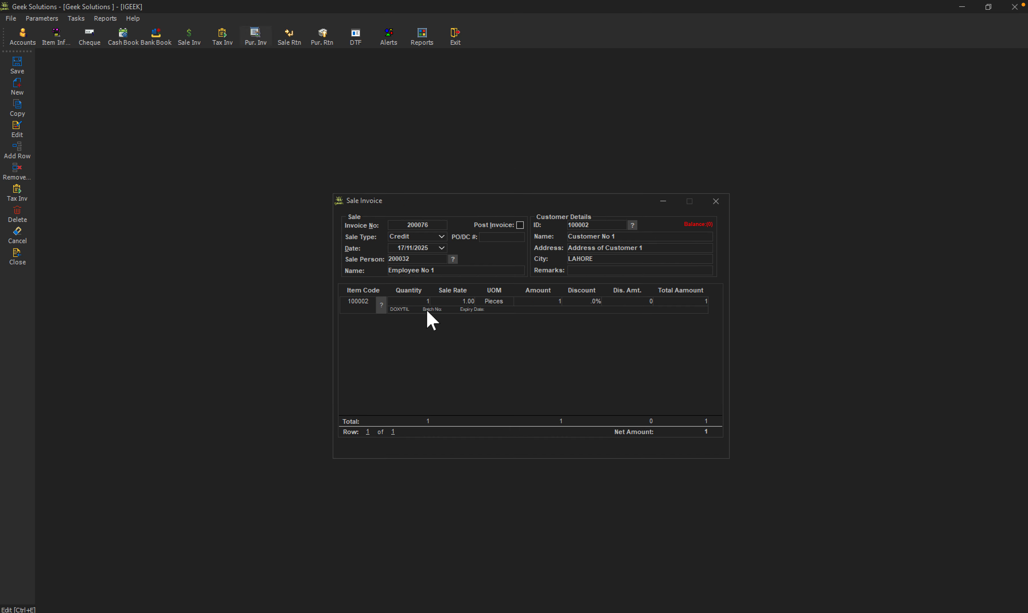
# Step: Remove the DOXYTIL row from the reopened sale invoice
pyautogui.click(409, 304)
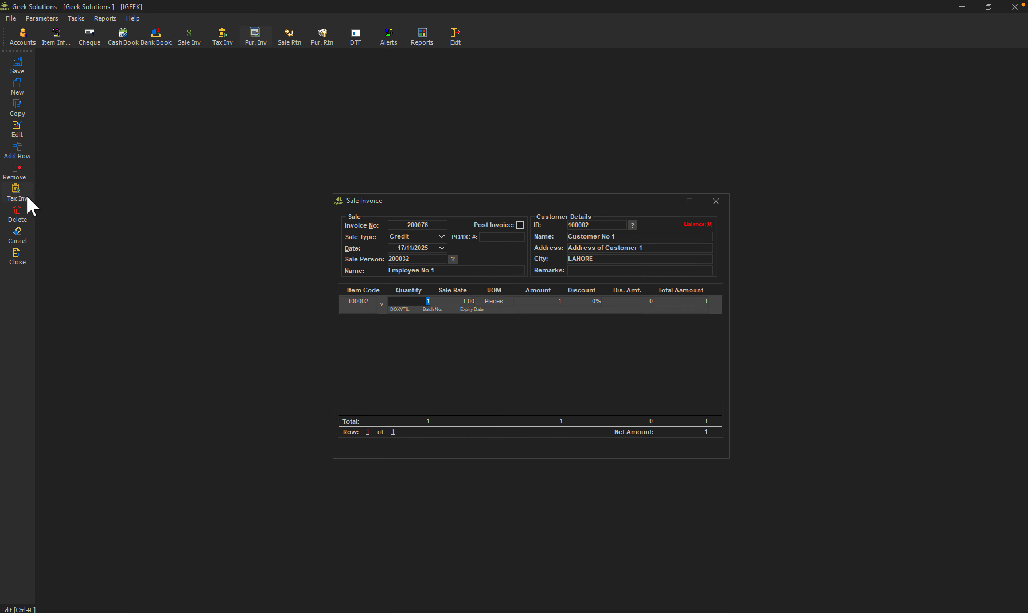
pyautogui.press('ctrl')
pyautogui.click(21, 179)
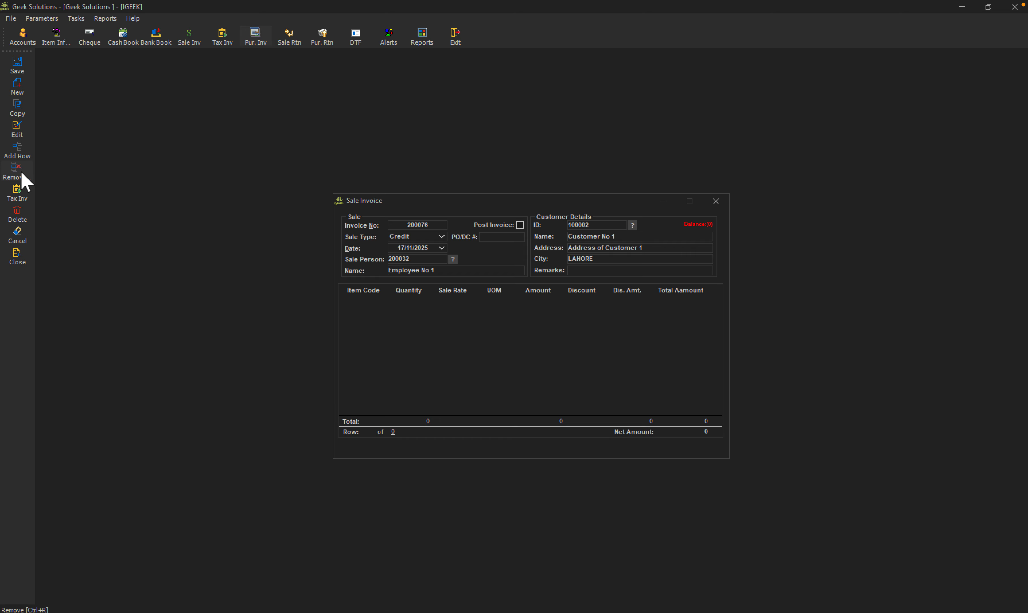
# Step: Add a row with DOXYTIL from batch 10010, barcode PU-673-1, expiring 04/01/2031
pyautogui.click(22, 161)
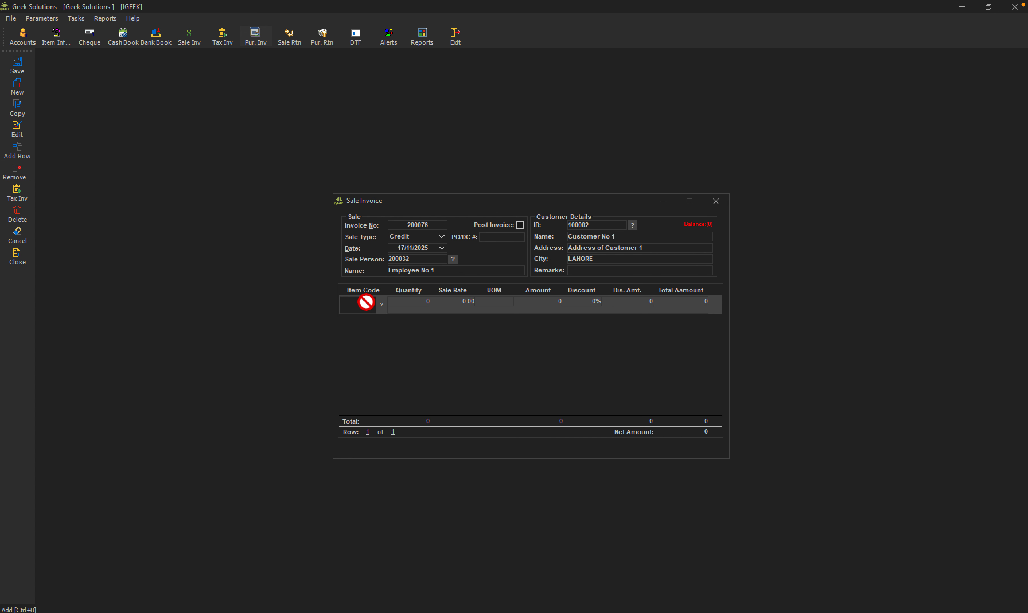
pyautogui.click(381, 305)
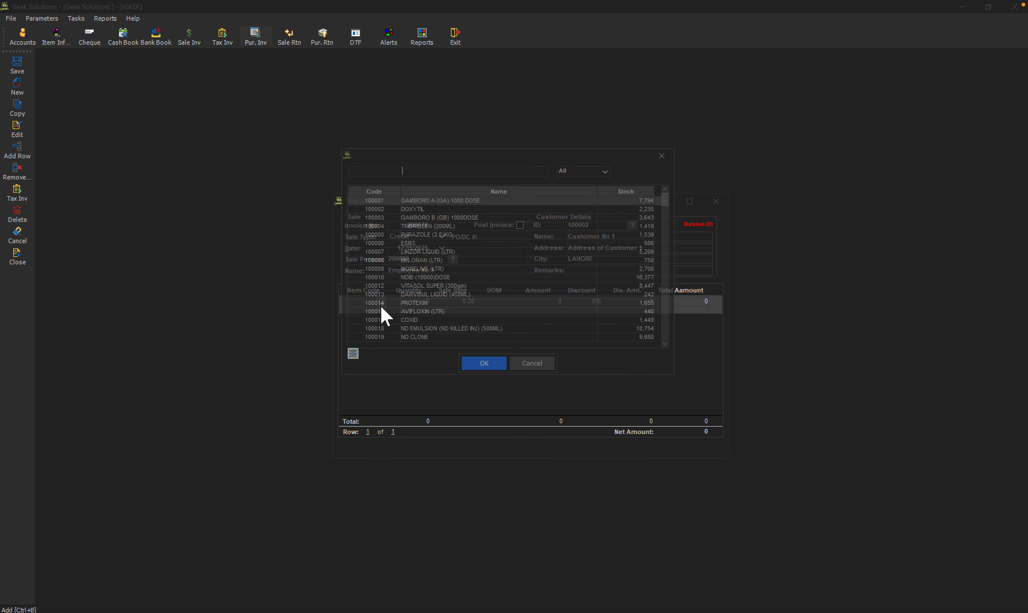
pyautogui.doubleClick(444, 208)
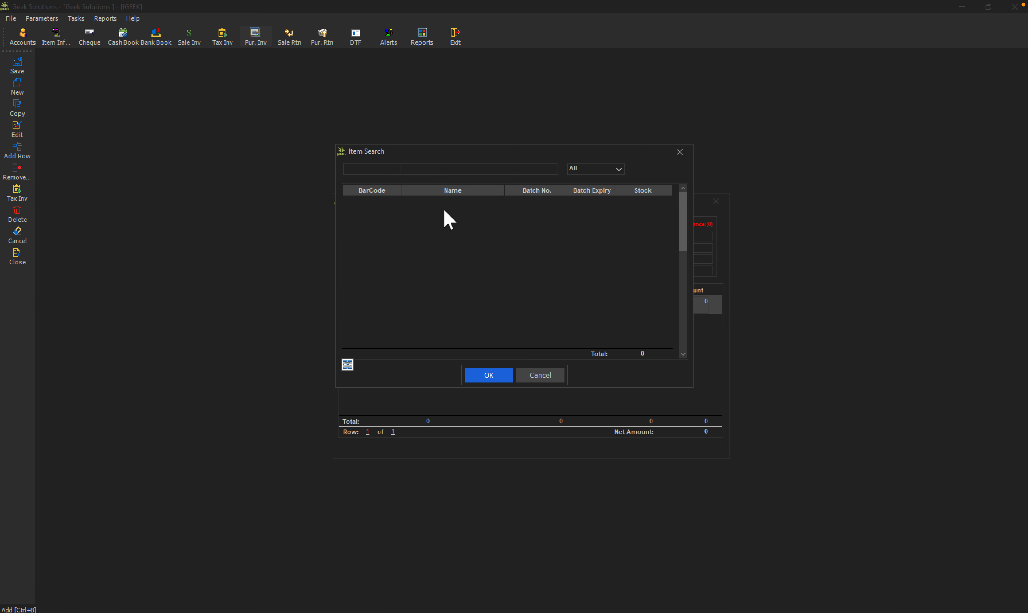
pyautogui.click(684, 298)
pyautogui.click(684, 321)
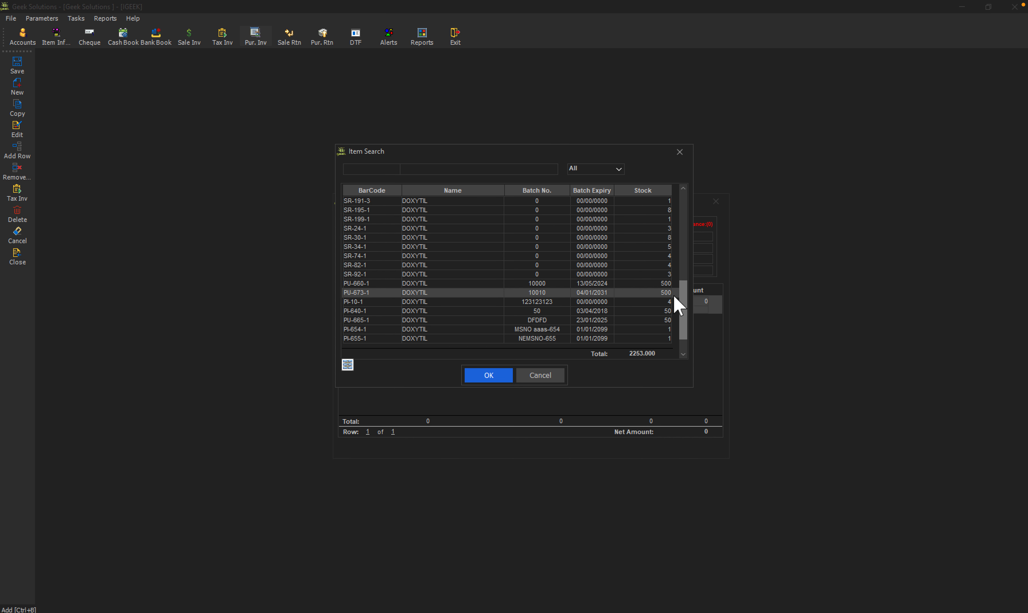
pyautogui.click(496, 379)
# Step: Set the quantity of the batch 10010 DOXYTIL row to 500
pyautogui.click(427, 309)
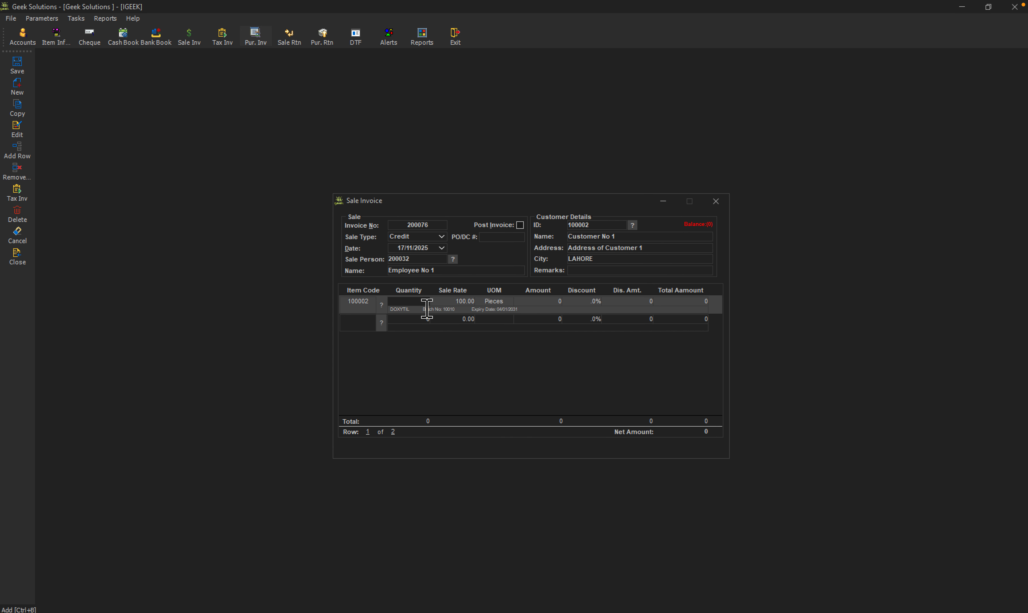
pyautogui.write('500')
pyautogui.press('Tab')
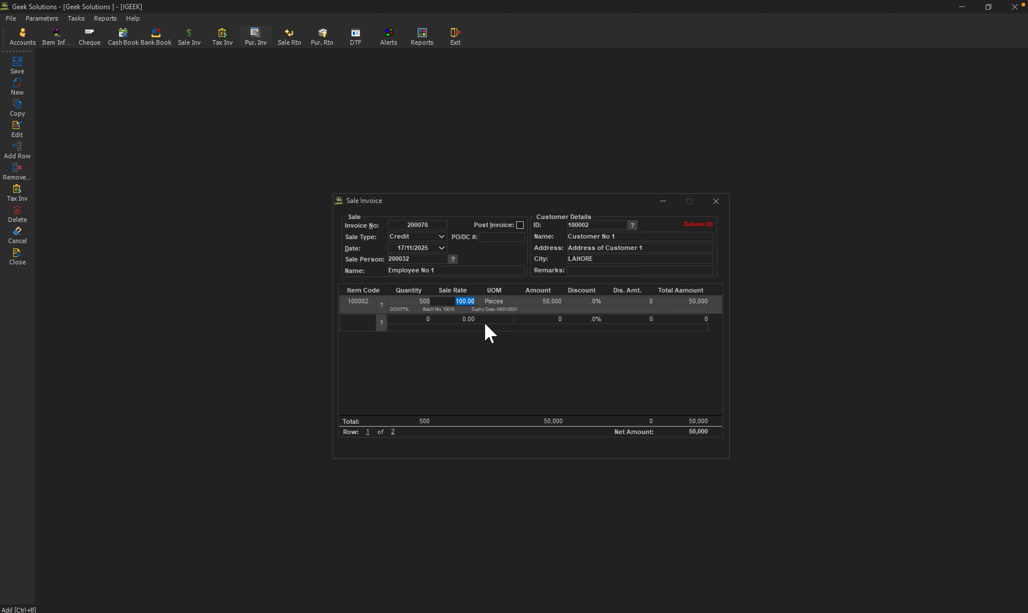
# Step: Mark the sale invoice as posted, save it, and dismiss the save message
pyautogui.click(520, 226)
pyautogui.hotkey('ctrl', 's')
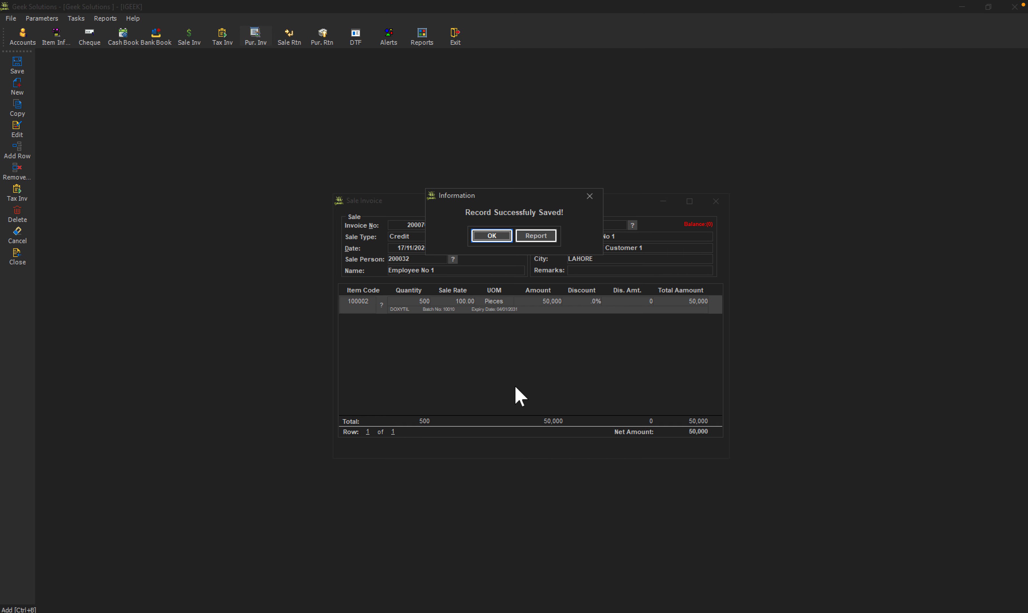
pyautogui.click(491, 236)
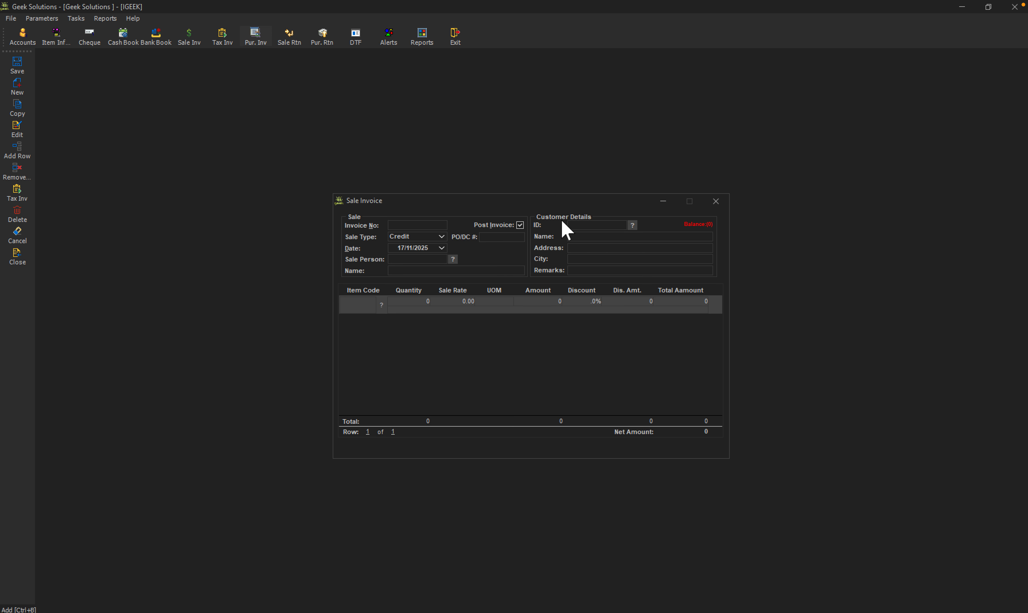
# Step: Open Customer No 8's unposted sale invoice dated 28/09/2025 for editing
pyautogui.click(18, 130)
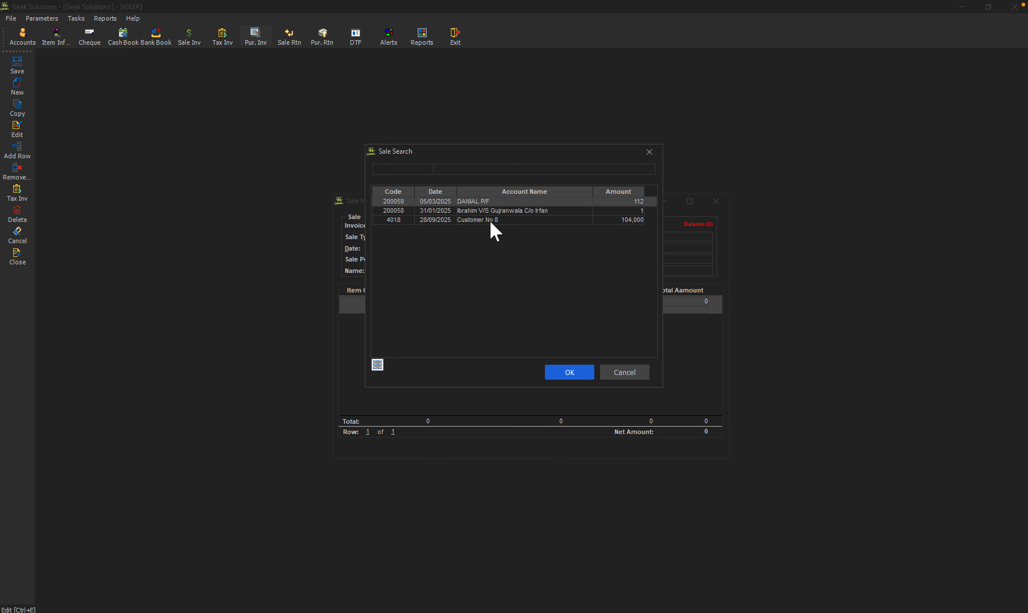
pyautogui.click(396, 220)
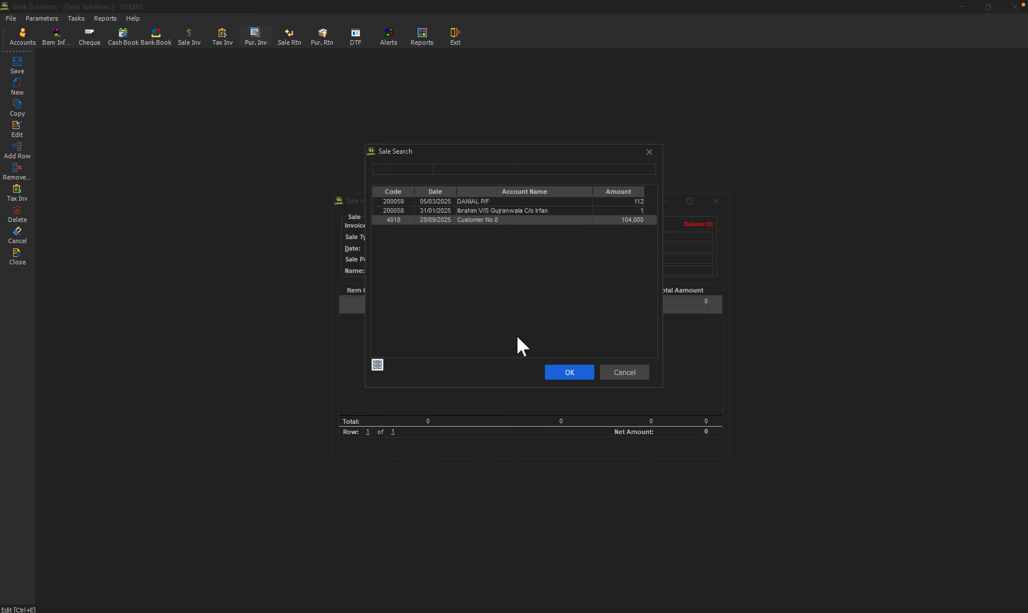
pyautogui.click(559, 373)
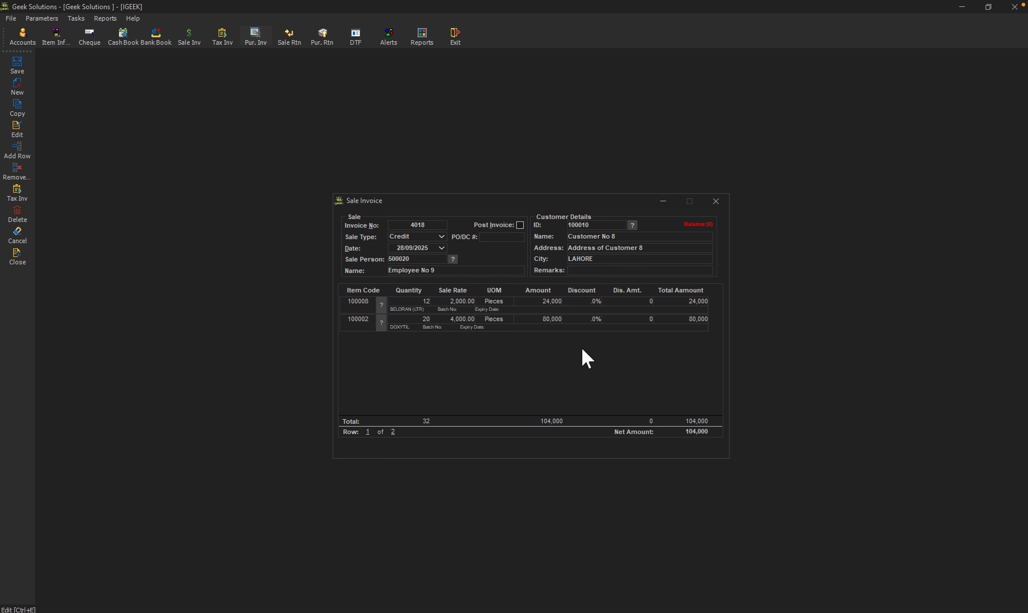
# Step: Try to delete Customer No 8's unposted sale invoice dated 28/09/2025 and dismiss the quantity message
pyautogui.click(17, 216)
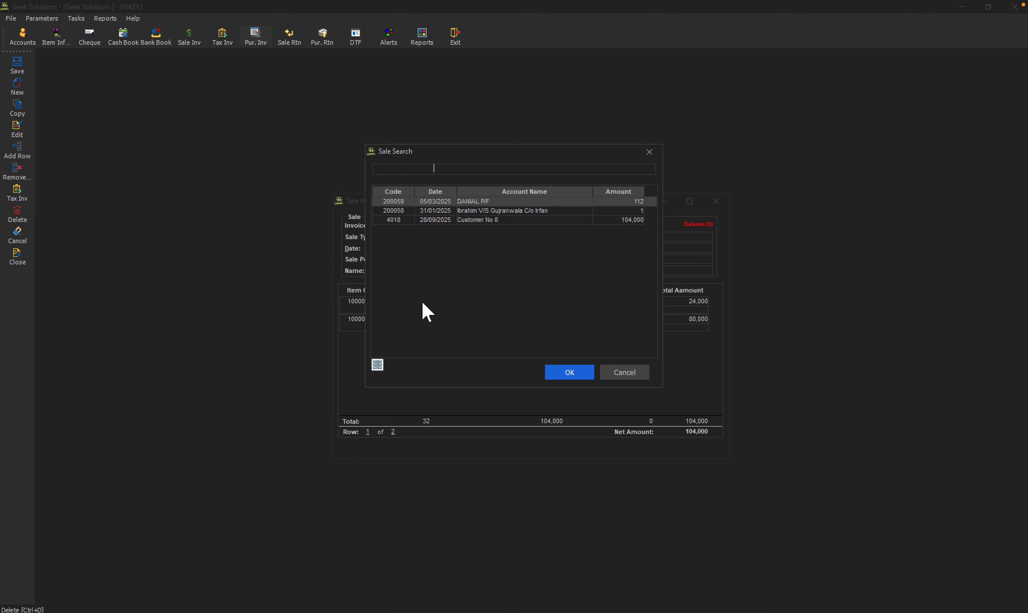
pyautogui.click(423, 220)
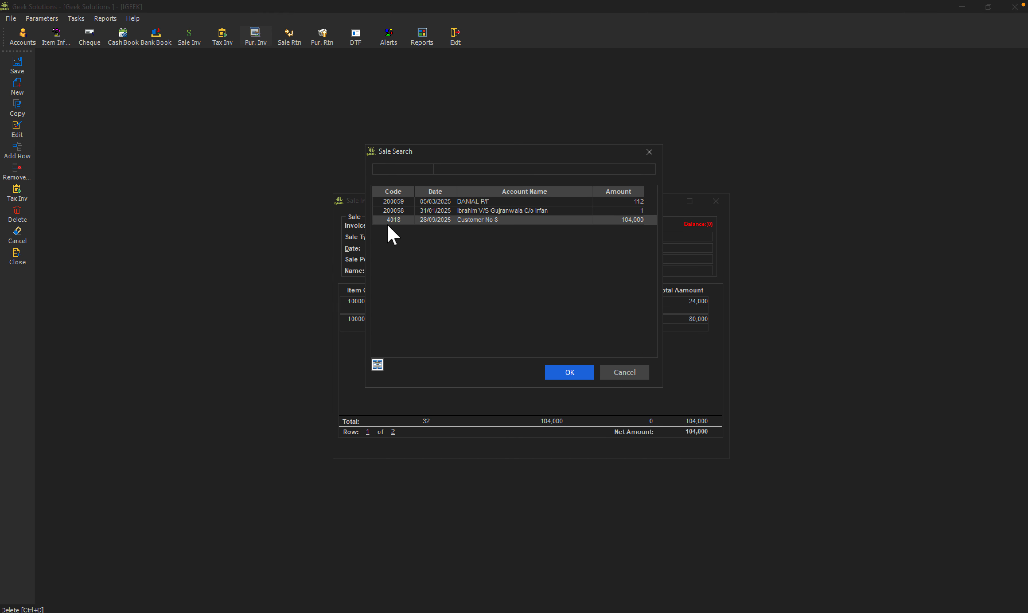
pyautogui.click(569, 373)
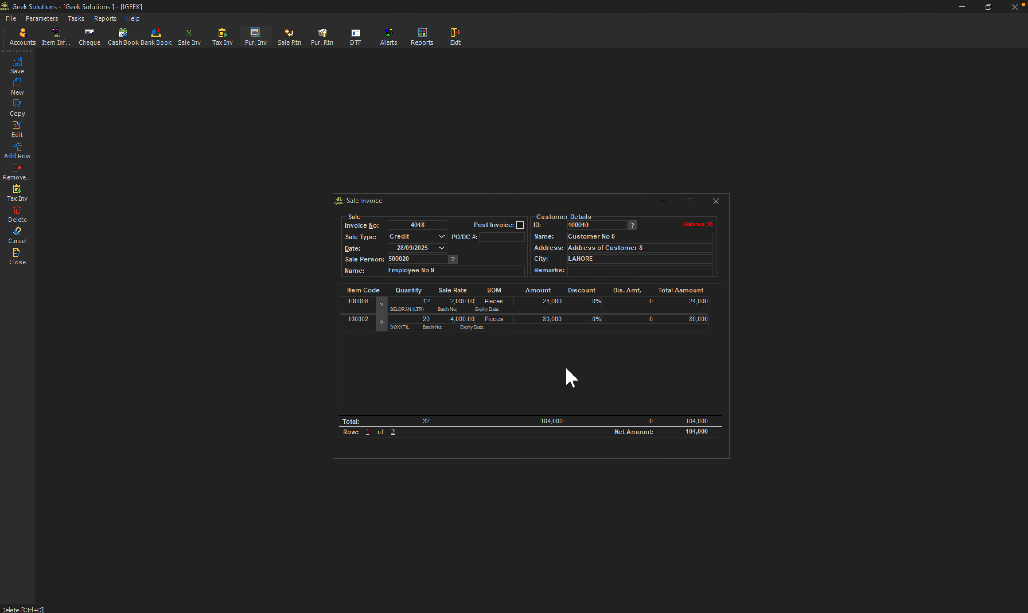
pyautogui.click(420, 307)
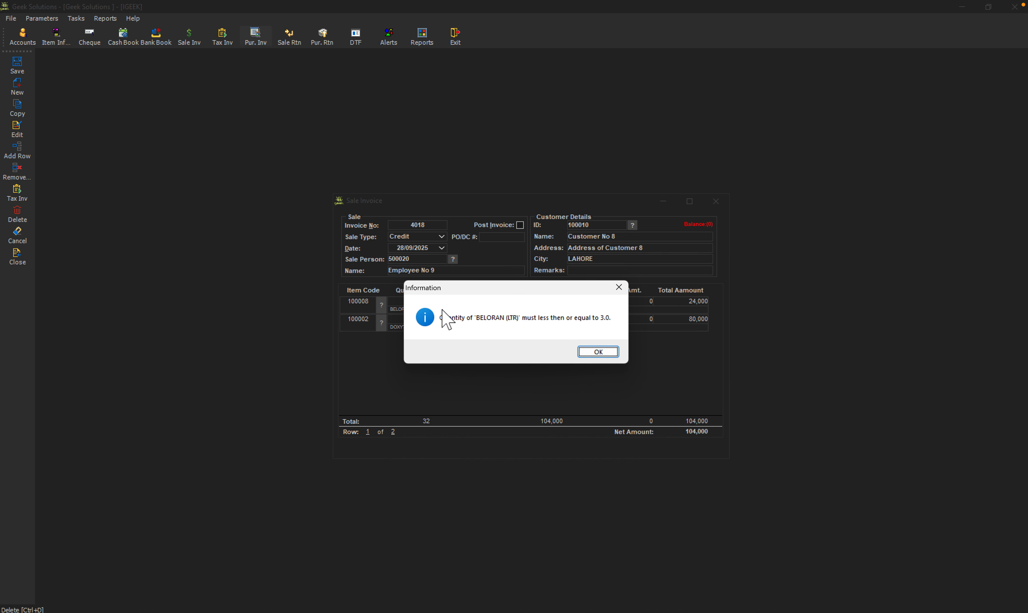
pyautogui.click(615, 354)
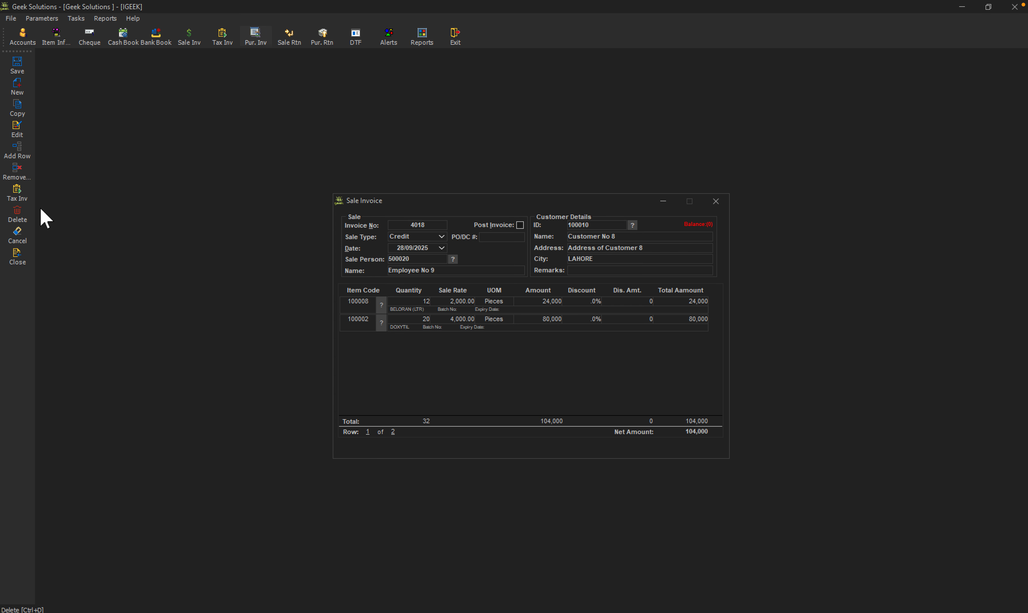
# Step: Discard the unsaved data and delete the unposted sale invoice dated 31/01/2025 with an amount of 1, confirming the deletion
pyautogui.click(17, 217)
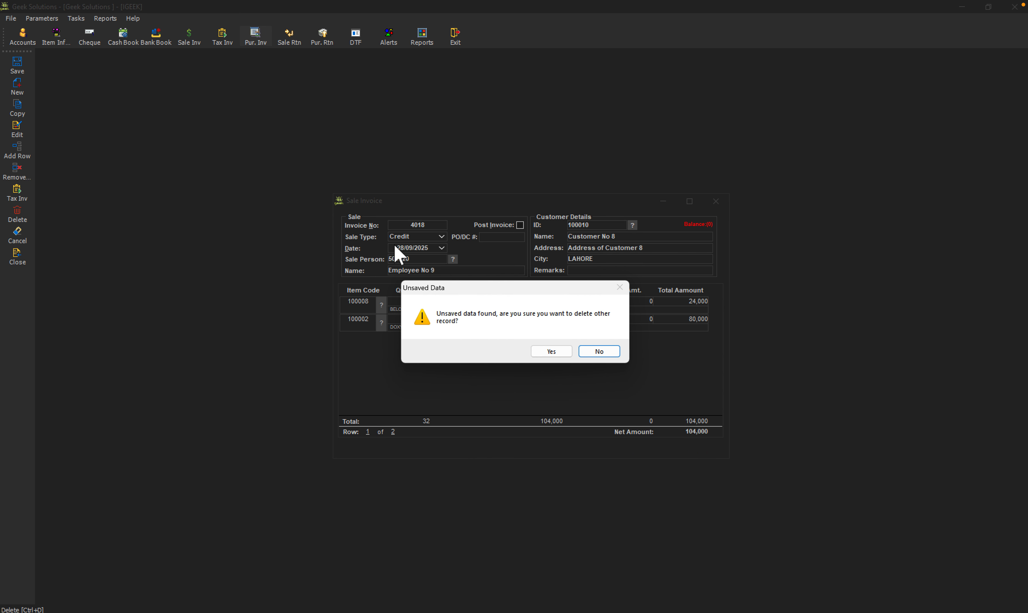
pyautogui.click(557, 353)
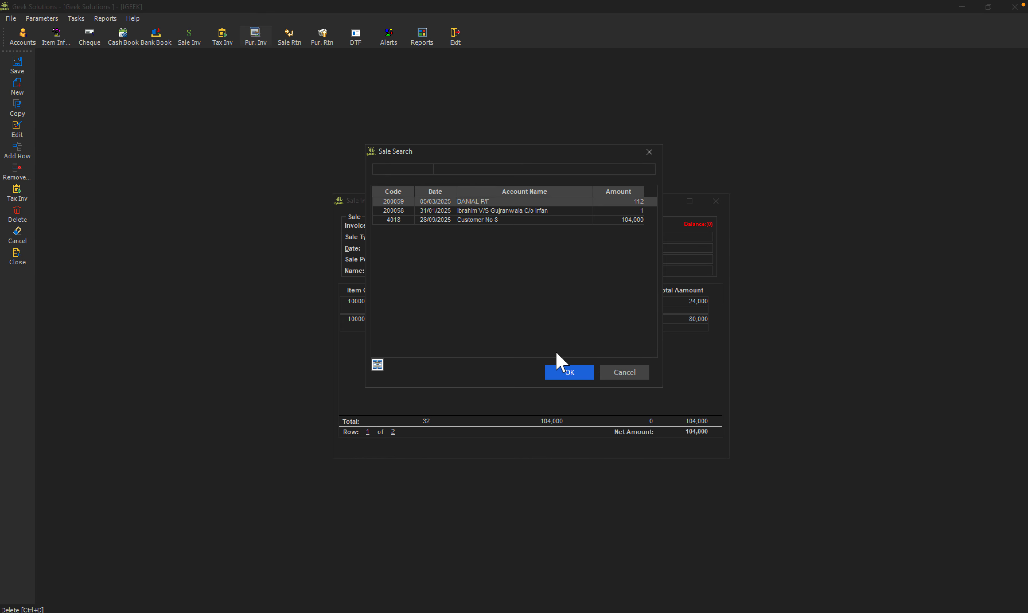
pyautogui.doubleClick(586, 209)
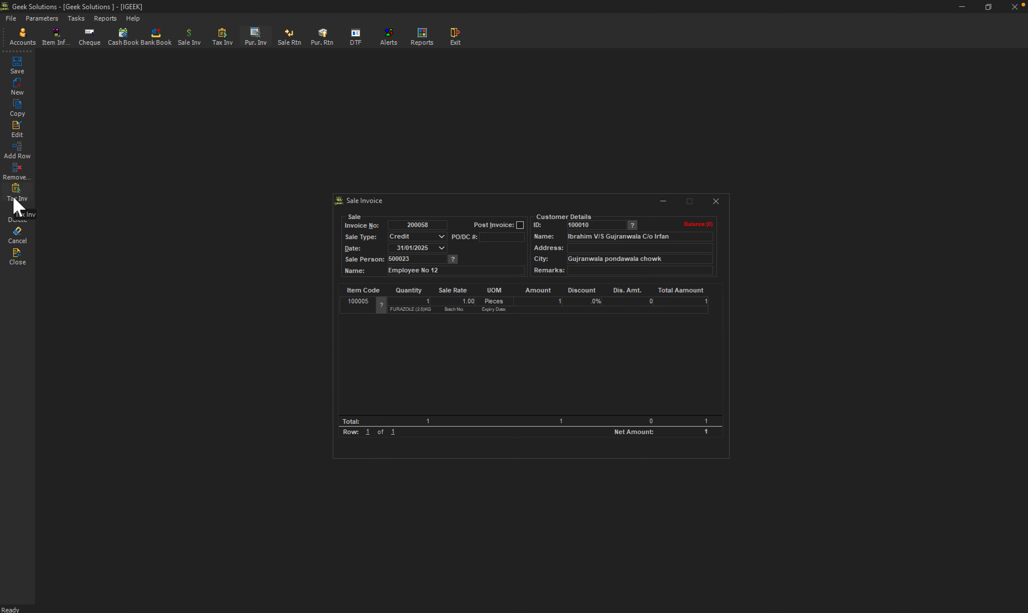
pyautogui.click(13, 217)
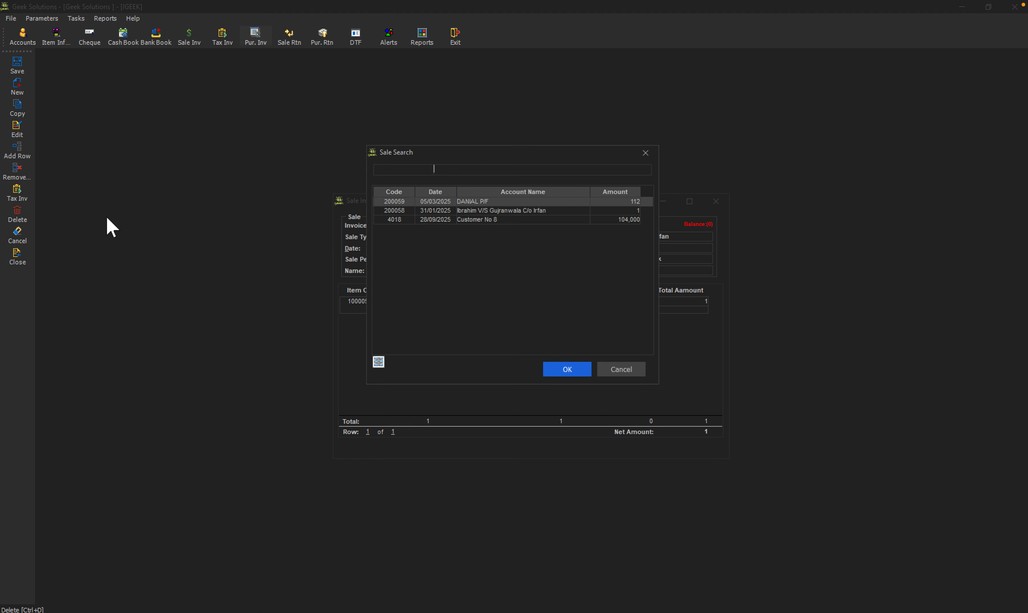
pyautogui.doubleClick(453, 210)
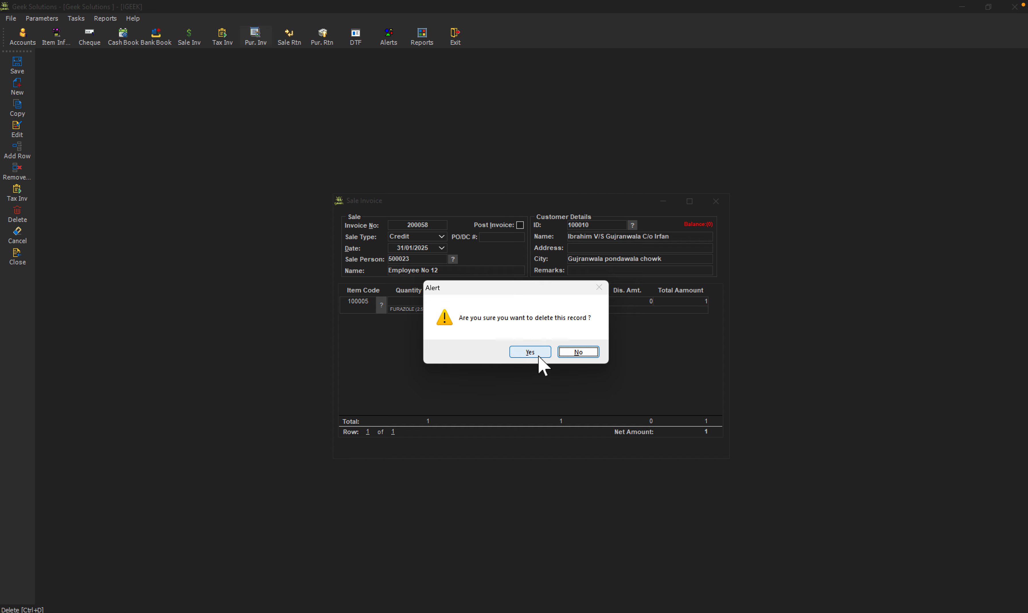
pyautogui.click(541, 355)
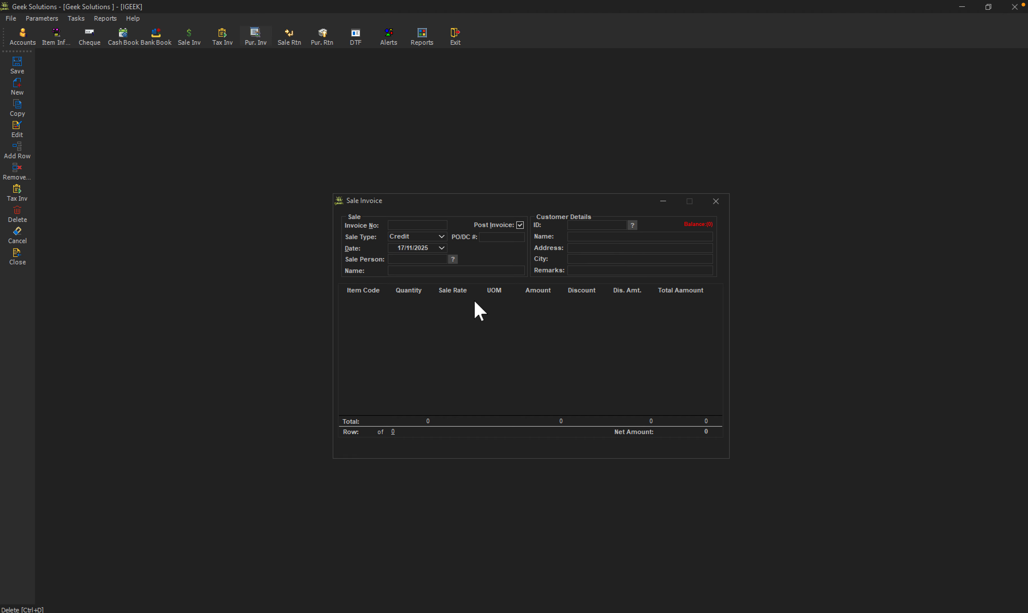
# Step: Start a new sale invoice and give it the invoice number of the deleted invoice
pyautogui.click(18, 92)
pyautogui.click(437, 227)
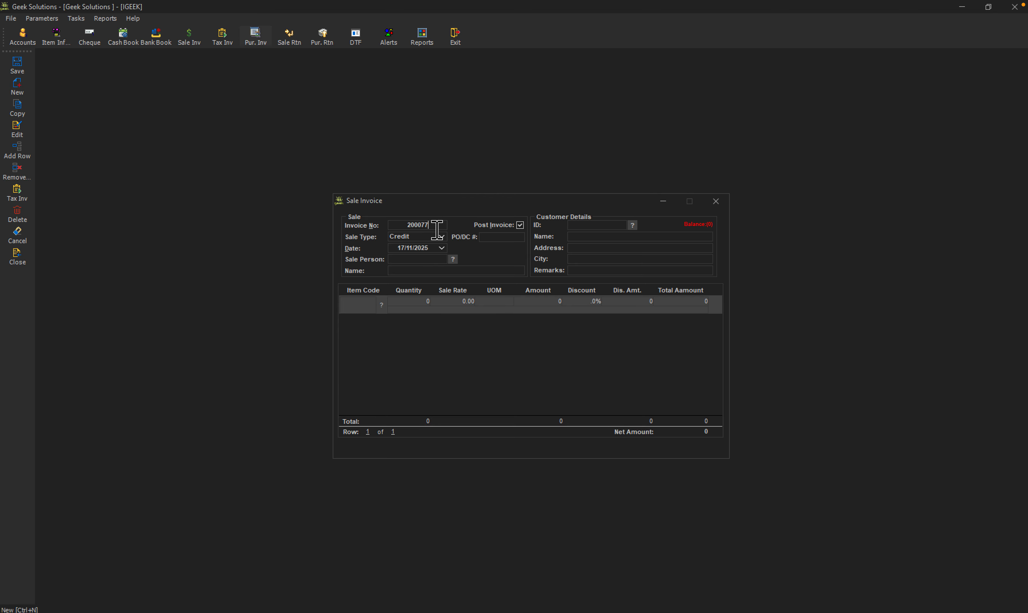
pyautogui.press('BackSpace')
pyautogui.press('BackSpace')
pyautogui.write('58')
pyautogui.click(383, 309)
pyautogui.click(577, 354)
# Step: Assign Customer No 9 as the customer and Employee No 7 as the sale person on the new invoice
pyautogui.click(633, 225)
pyautogui.doubleClick(526, 277)
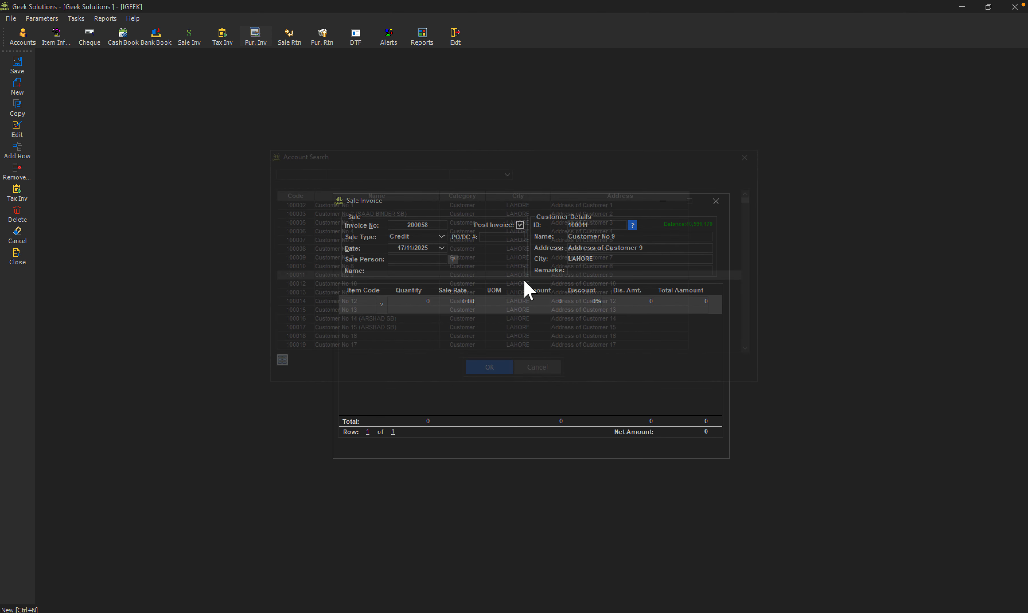
pyautogui.click(453, 258)
pyautogui.click(494, 259)
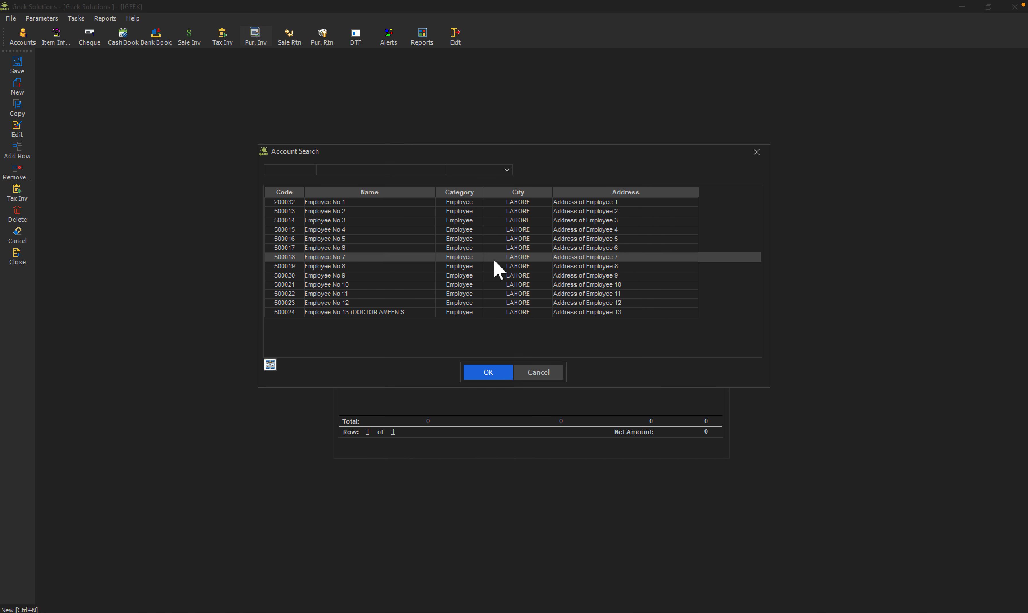
pyautogui.doubleClick(494, 261)
# Step: Add the item DARVISUL LIQUID (450ML) with barcode PI-418-1 to the first invoice row
pyautogui.click(388, 311)
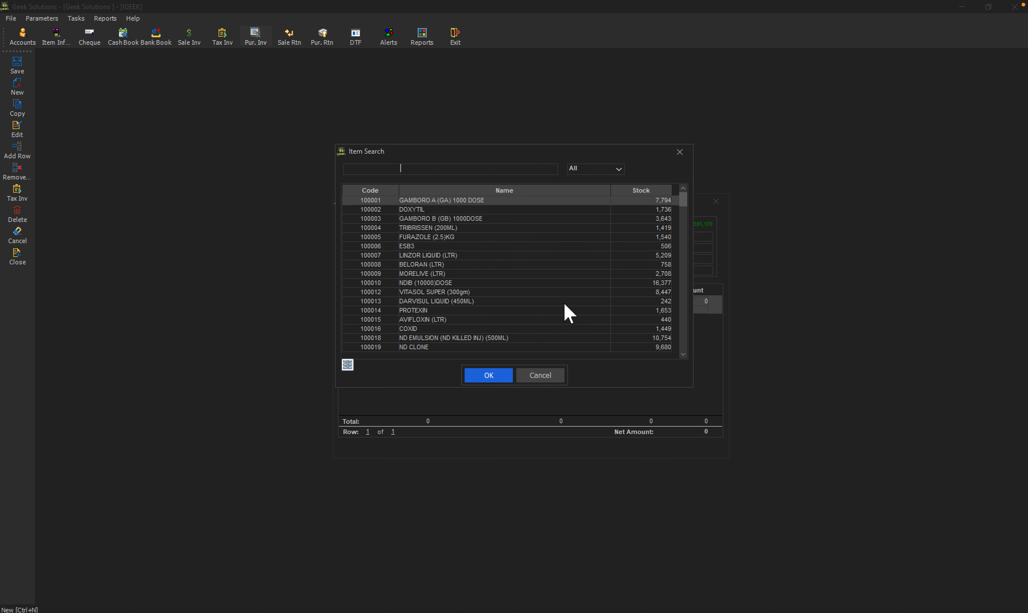
pyautogui.doubleClick(587, 301)
pyautogui.click(480, 240)
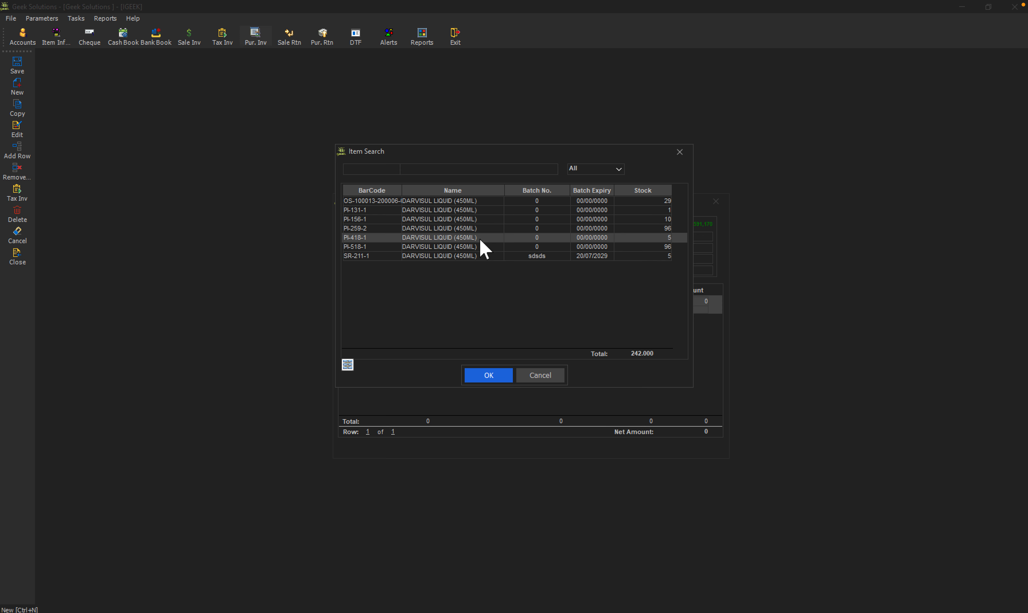
pyautogui.doubleClick(481, 238)
# Step: Set the DARVISUL LIQUID row's quantity to 2 and sale rate to 200, and save the sale invoice as posted
pyautogui.click(426, 301)
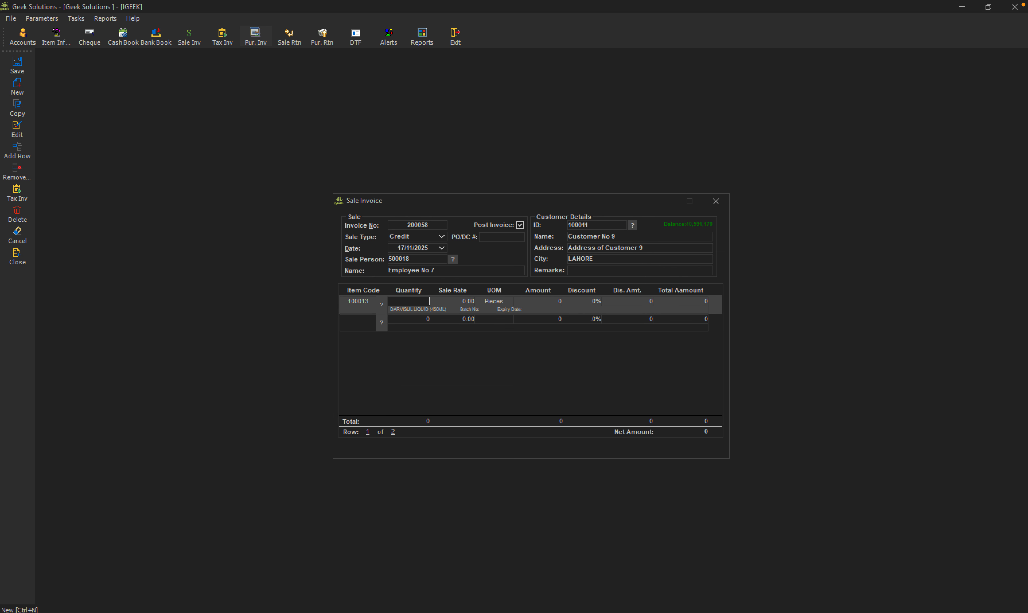
pyautogui.write('20')
pyautogui.press('Return')
pyautogui.press('Return')
pyautogui.press('Return')
pyautogui.write('200')
pyautogui.press('Return')
pyautogui.hotkey('ctrl', 's')
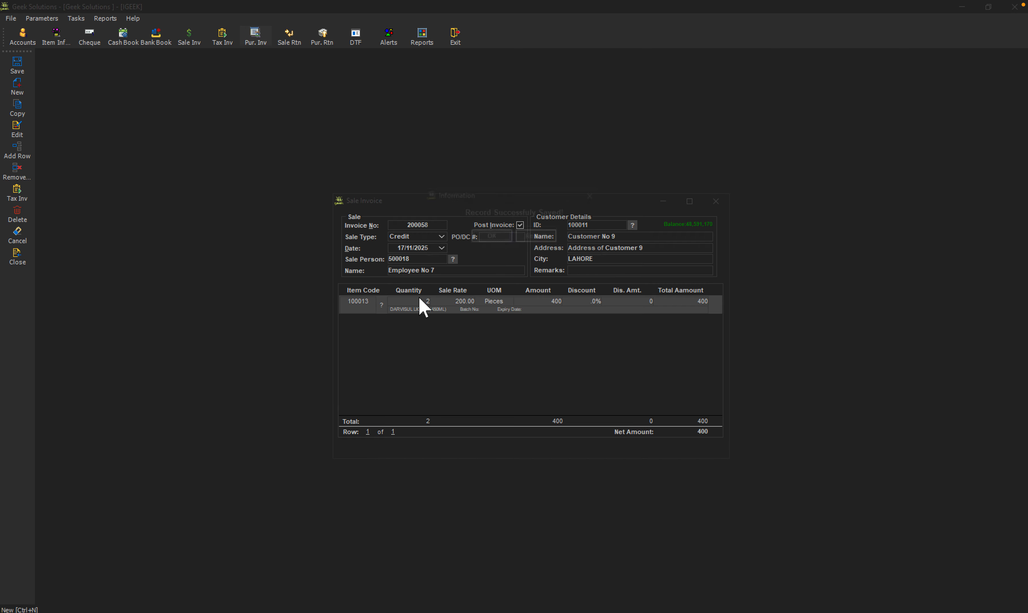
pyautogui.press('Return')
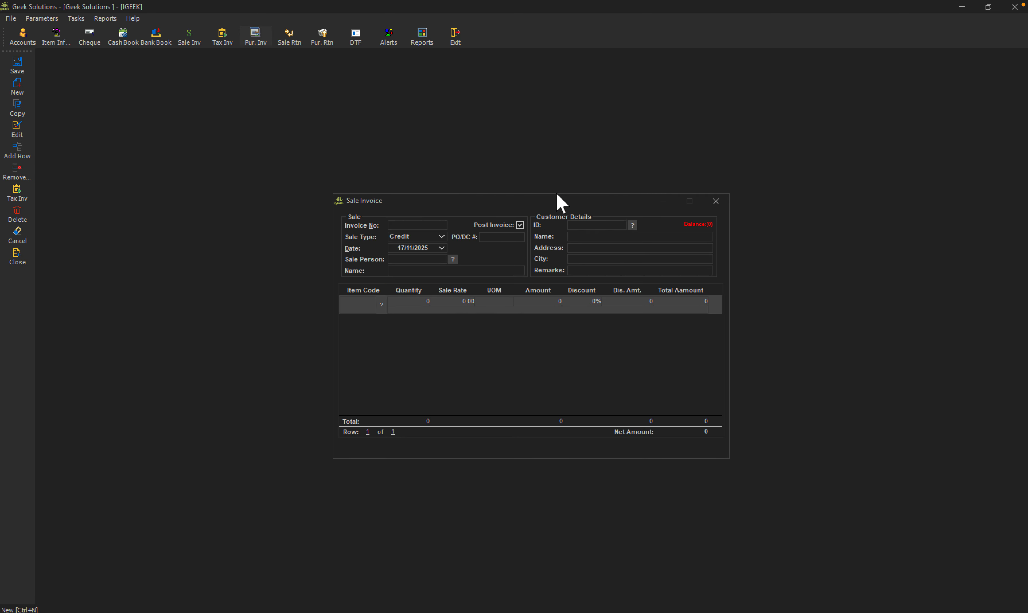